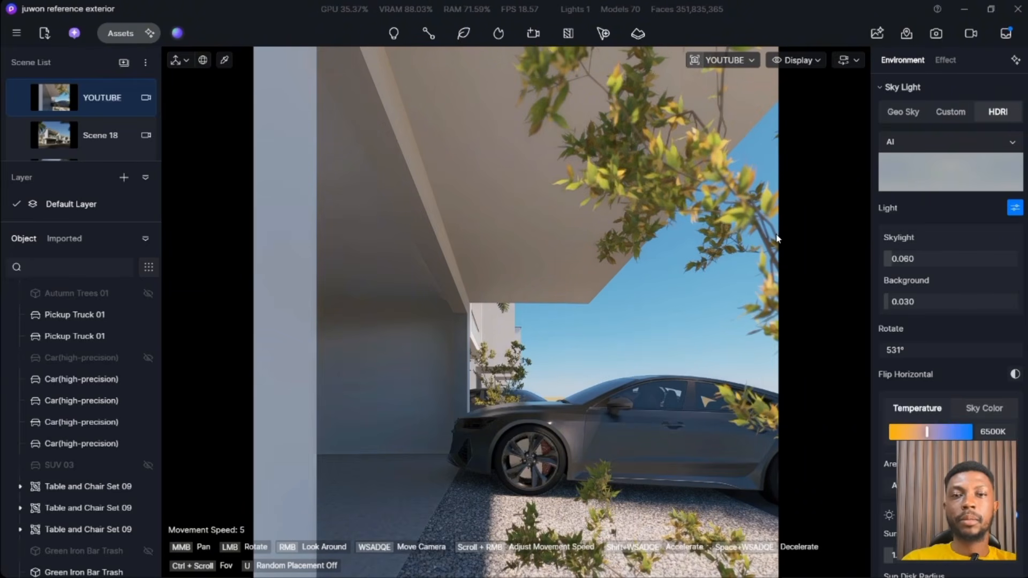
Clear the selection of the building model and save the project
left_click(538, 278)
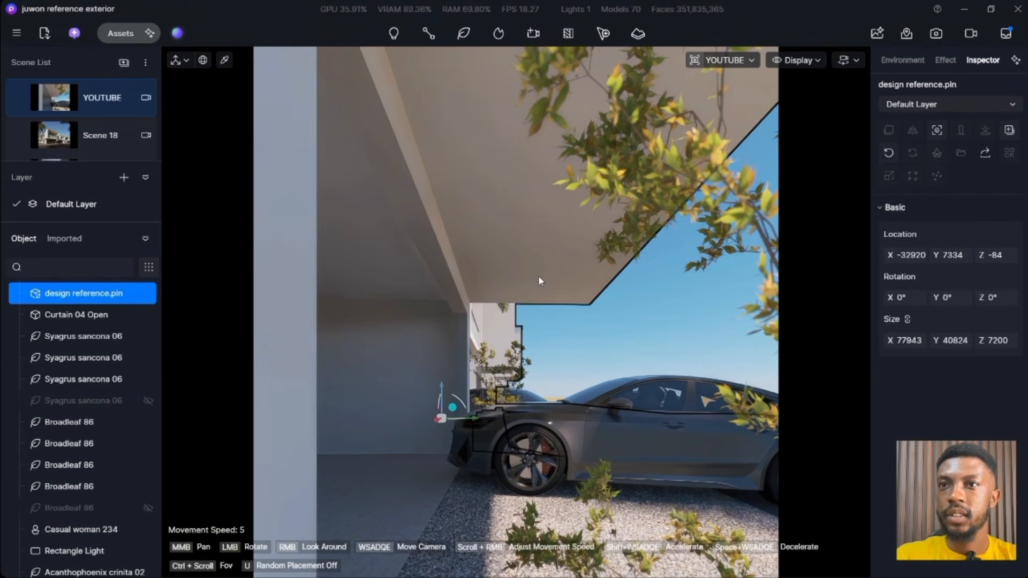
left_click(622, 355)
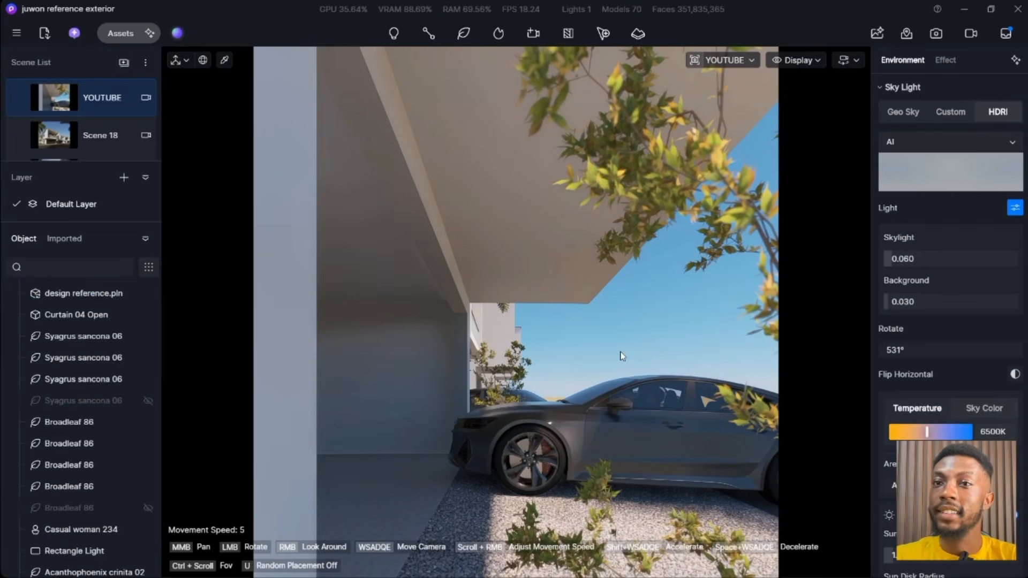
key("ctrl+s")
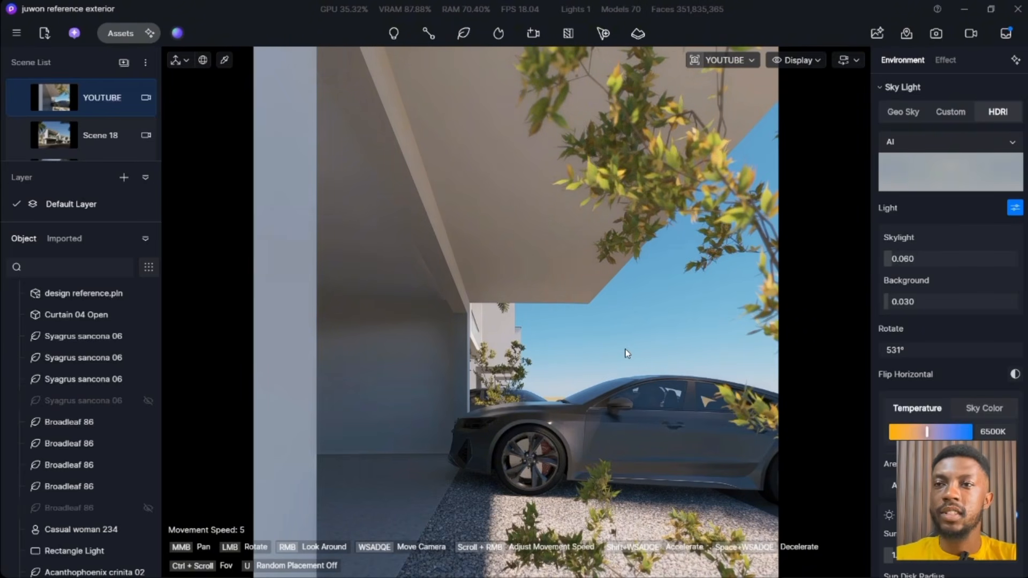
Open the online model library at the Backdrop plane category, with the open ground beside the road in view
right_click_drag(641, 353, 692, 343)
key("w")
scroll(597, 369, "down", 3)
left_click_drag(597, 369, 577, 346)
scroll(592, 365, "down", 3)
scroll(582, 349, "down", 2)
middle_click_drag(584, 351, 589, 347)
left_click_drag(582, 360, 580, 355)
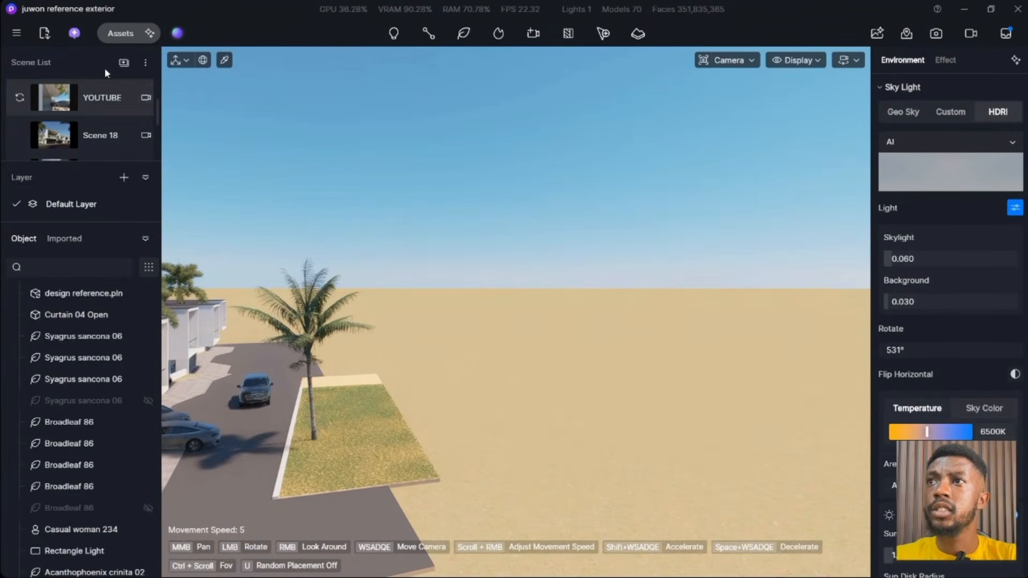
left_click(107, 34)
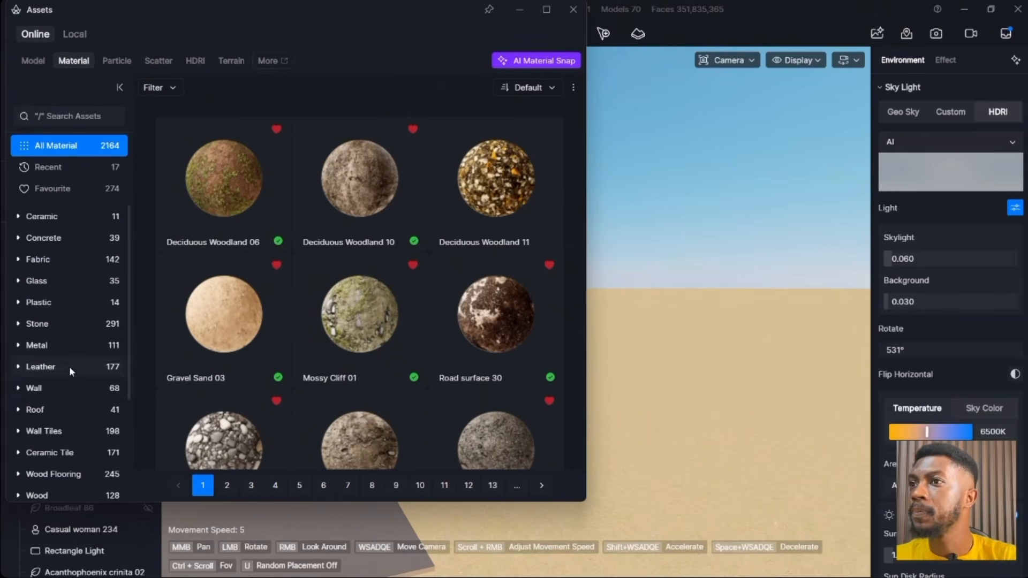
scroll(69, 398, "down", 2)
scroll(63, 410, "down", 1)
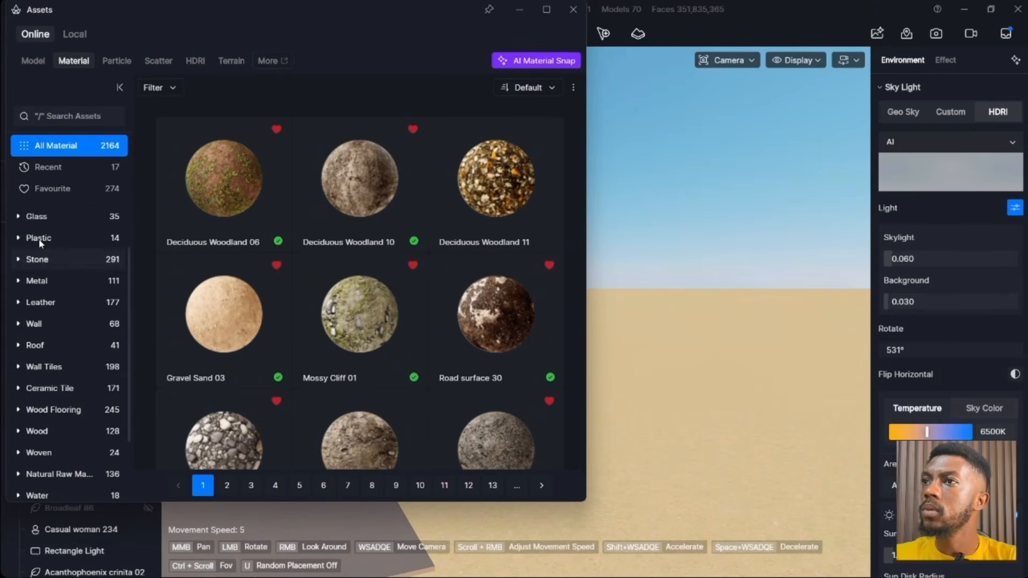
left_click(33, 61)
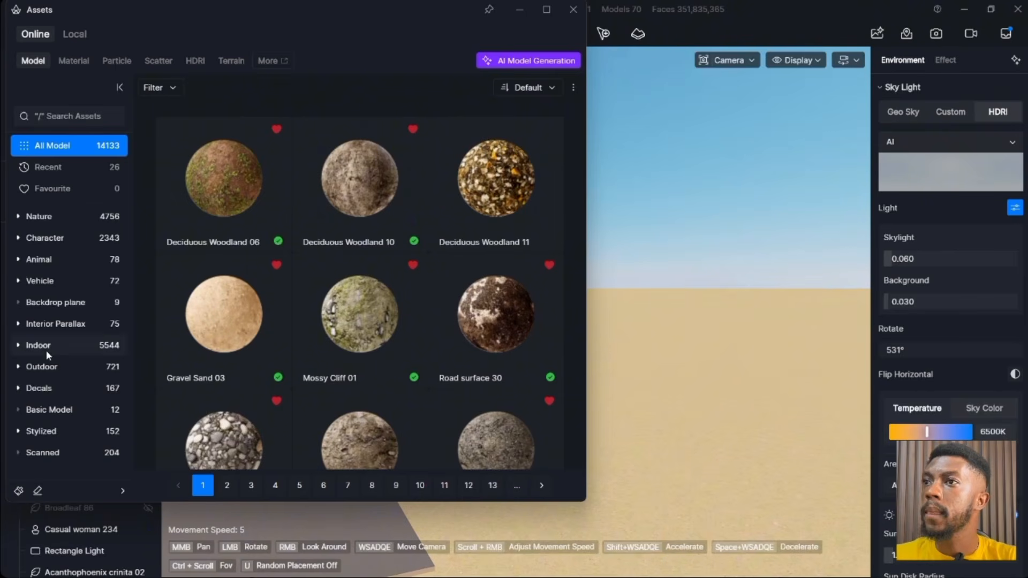
left_click(64, 303)
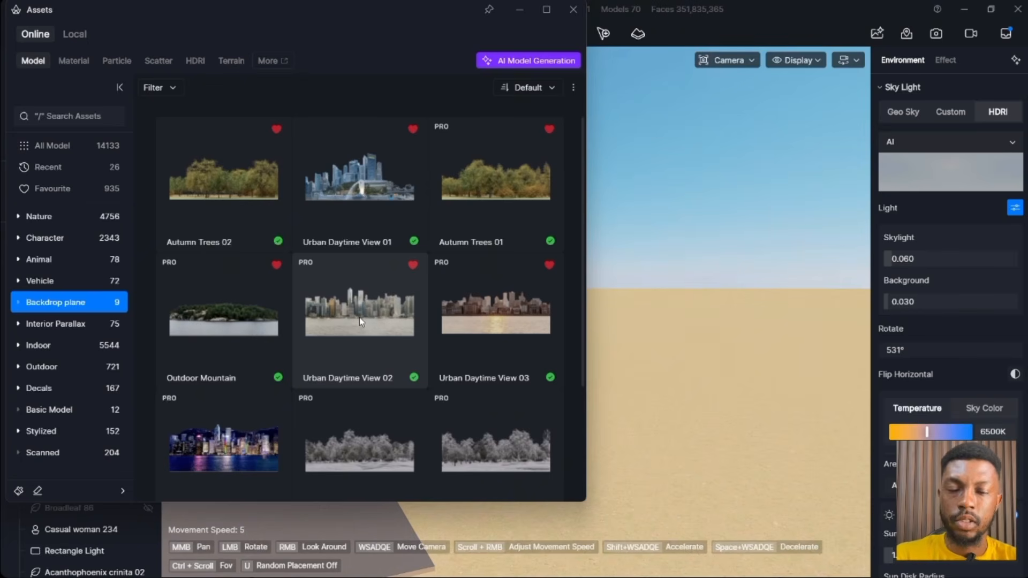
Place the Autumn Trees 02 backdrop on the open ground beyond the palm-tree lawn
left_click(222, 196)
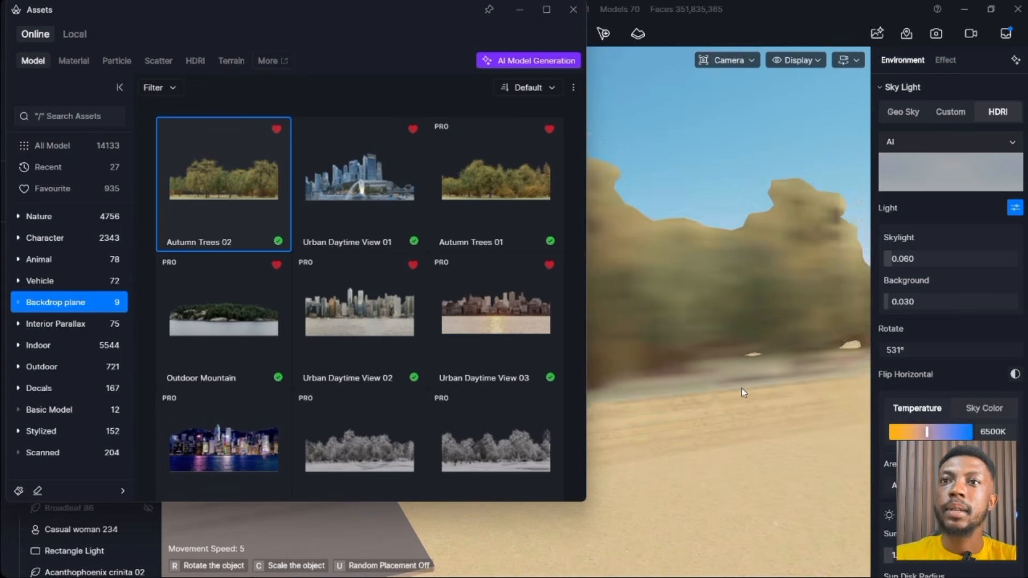
left_click(736, 406)
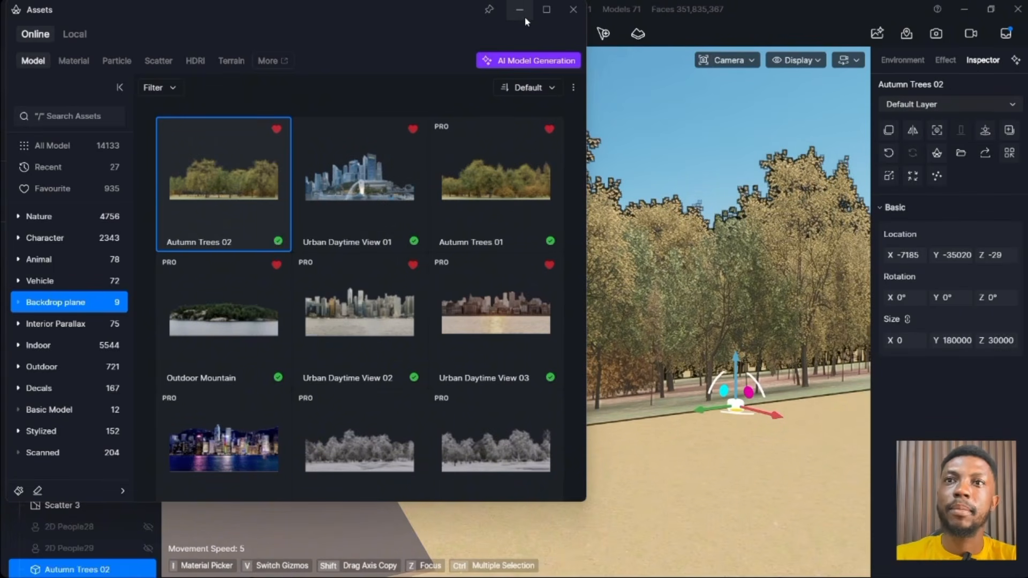
left_click_drag(422, 11, 383, 104)
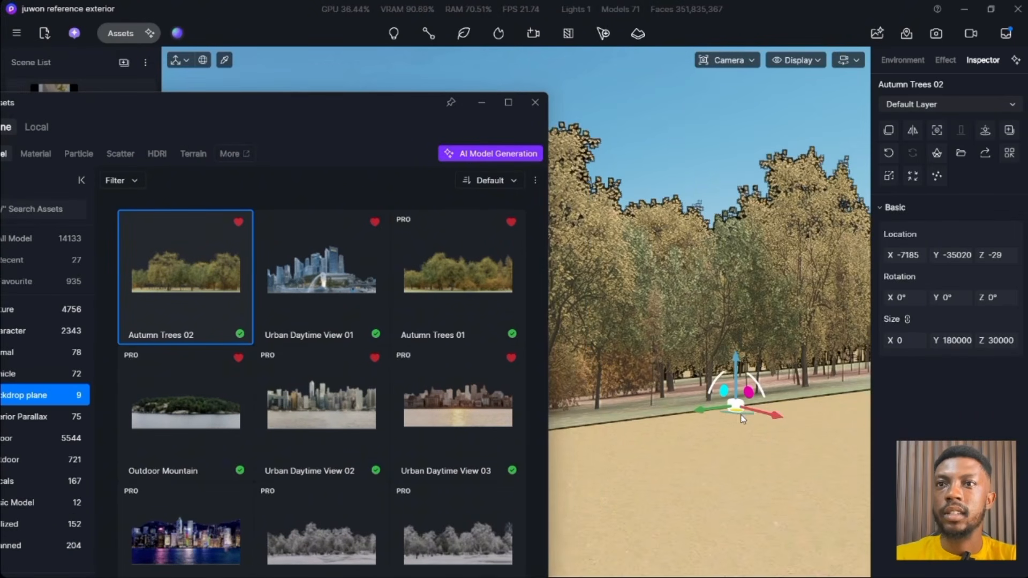
Rotate the tree backdrop to about 88° around Z and move it to about X -2143, Y -38299
left_click_drag(741, 414, 673, 405)
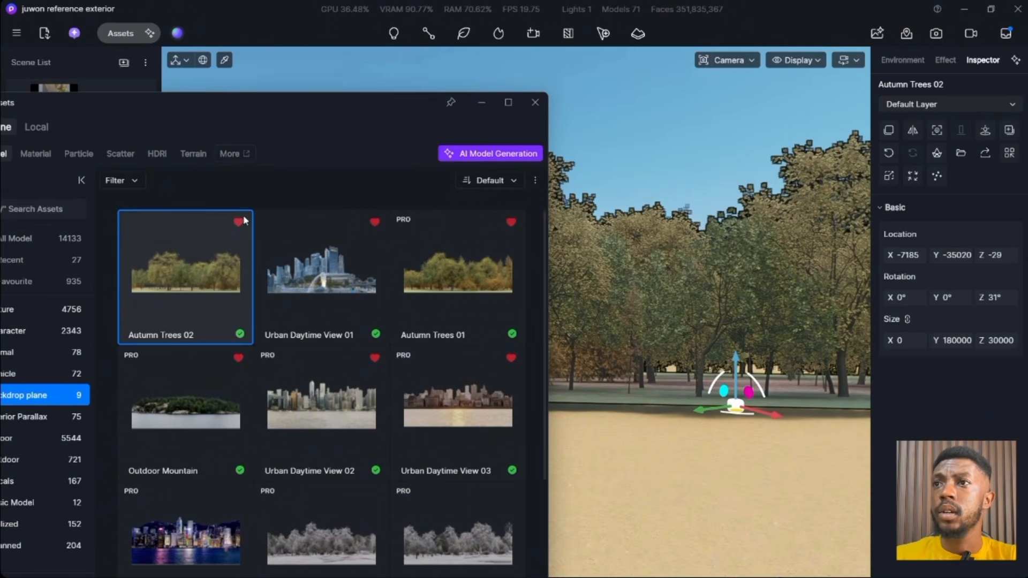
left_click(476, 108)
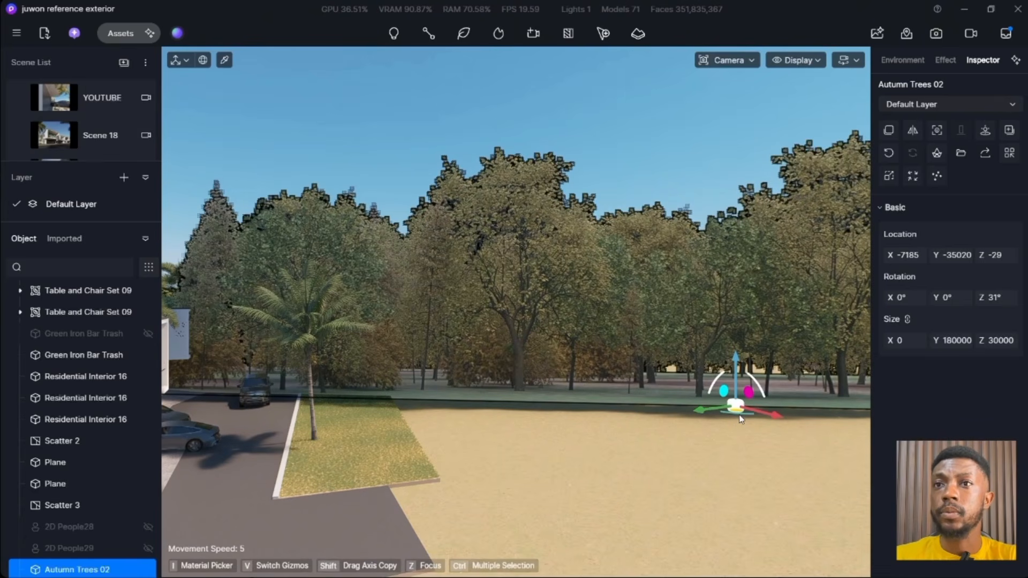
left_click_drag(741, 419, 695, 416)
left_click_drag(777, 421, 834, 421)
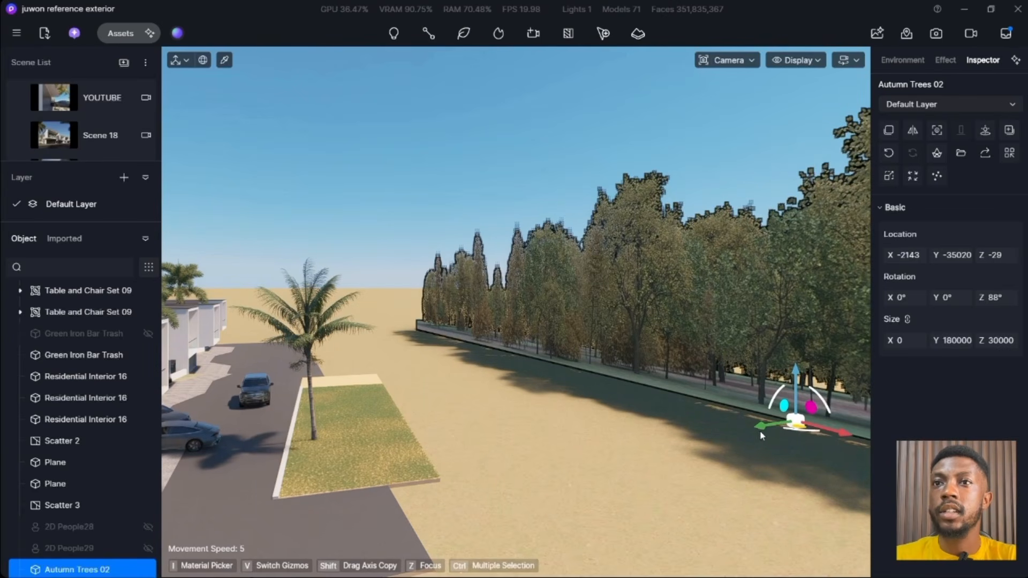
left_click_drag(760, 429, 725, 371)
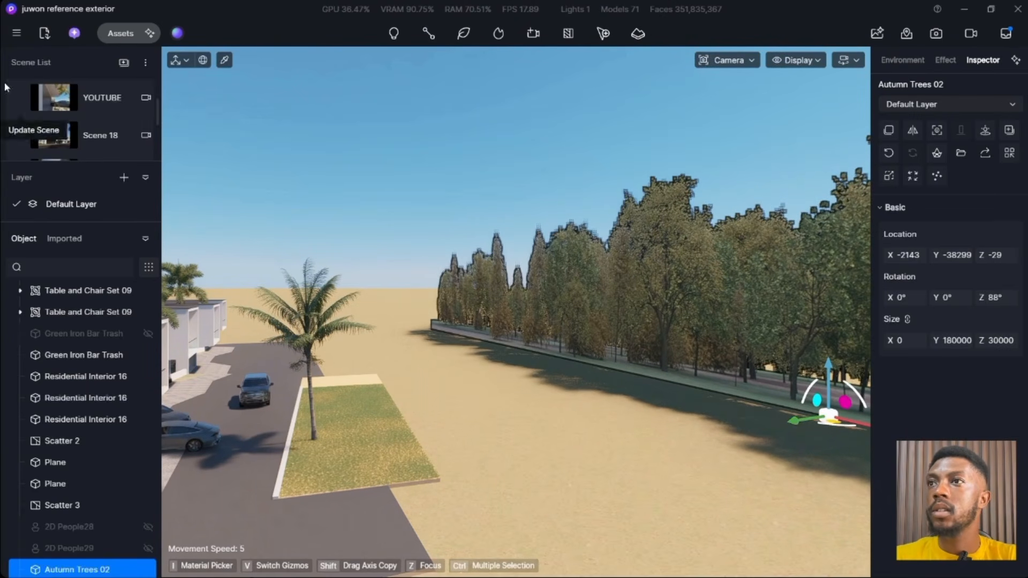
Return to the YOUTUBE scene and check how the tree backdrop sits behind the car
left_click(98, 101)
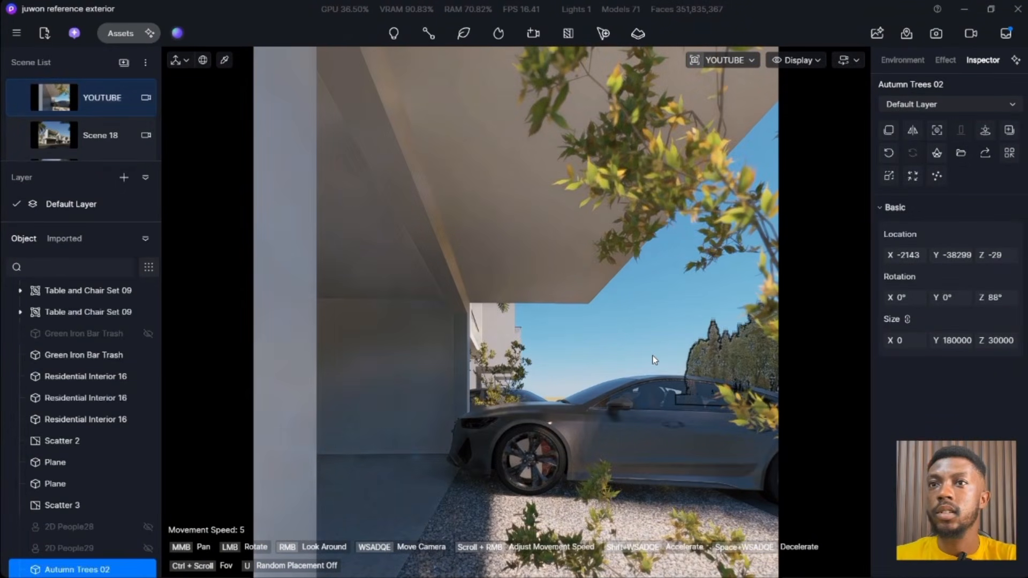
left_click(651, 343)
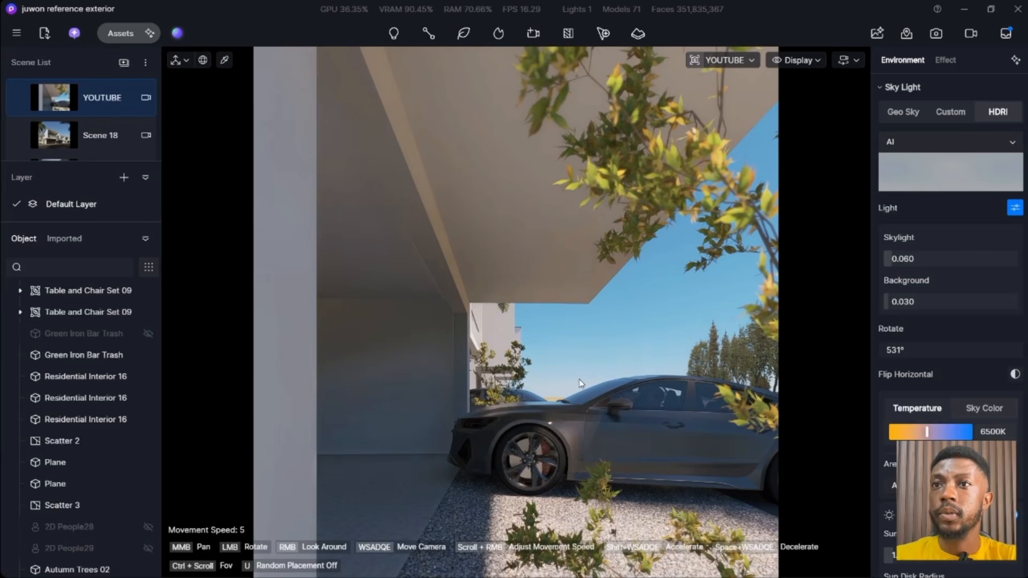
left_click(729, 369)
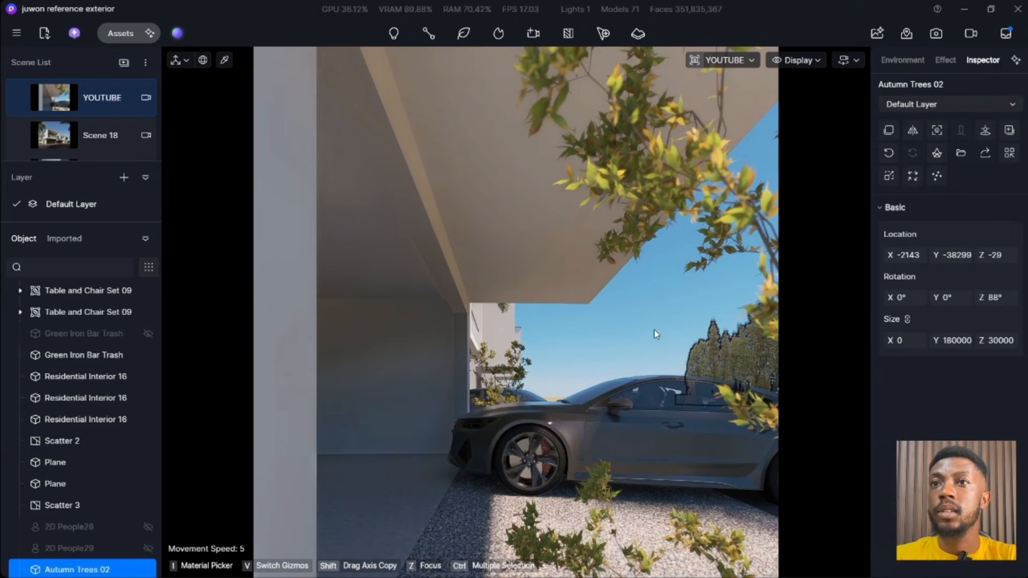
left_click(654, 331)
left_click(724, 357)
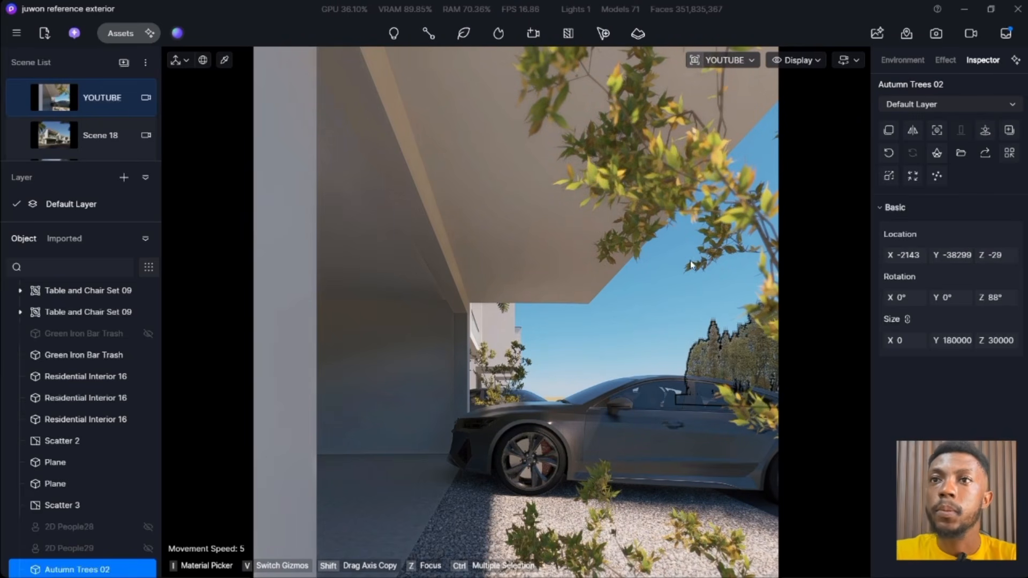
left_click(716, 351)
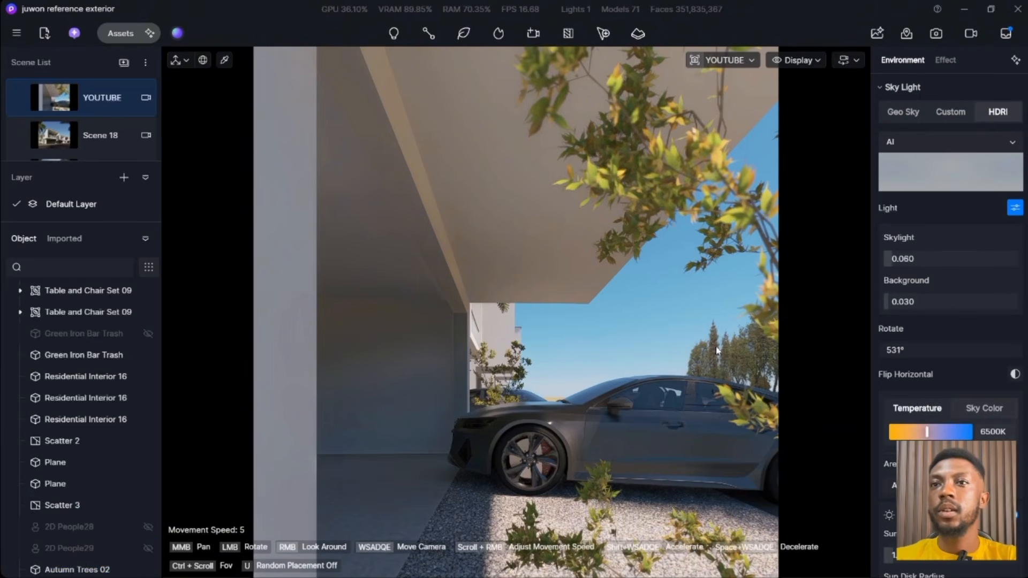
Shift the tree backdrop to about X -12263, Y -35359 and set its Z rotation to about 66°
left_click(736, 378)
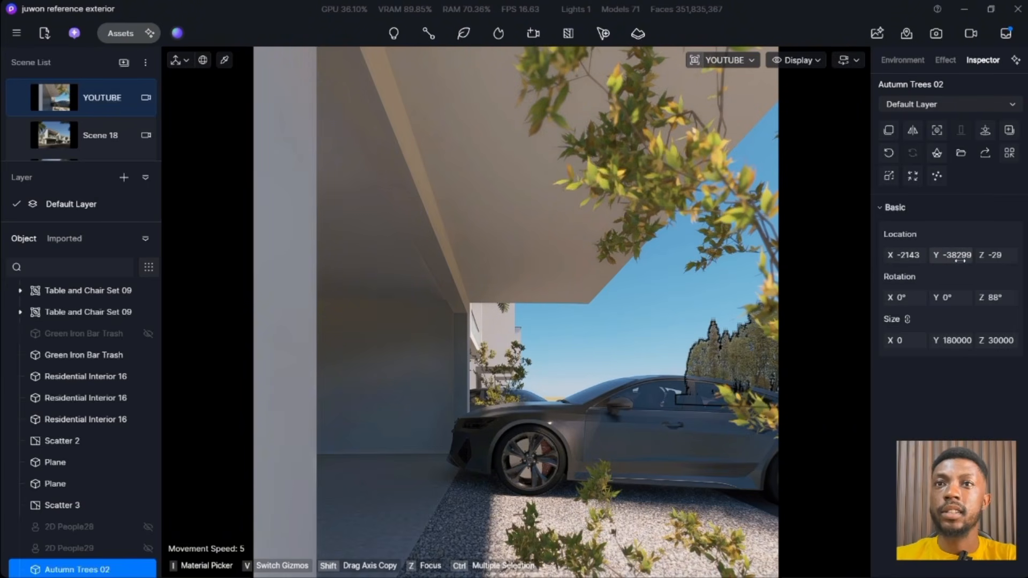
left_click_drag(960, 261, 984, 261)
left_click_drag(892, 258, 809, 258)
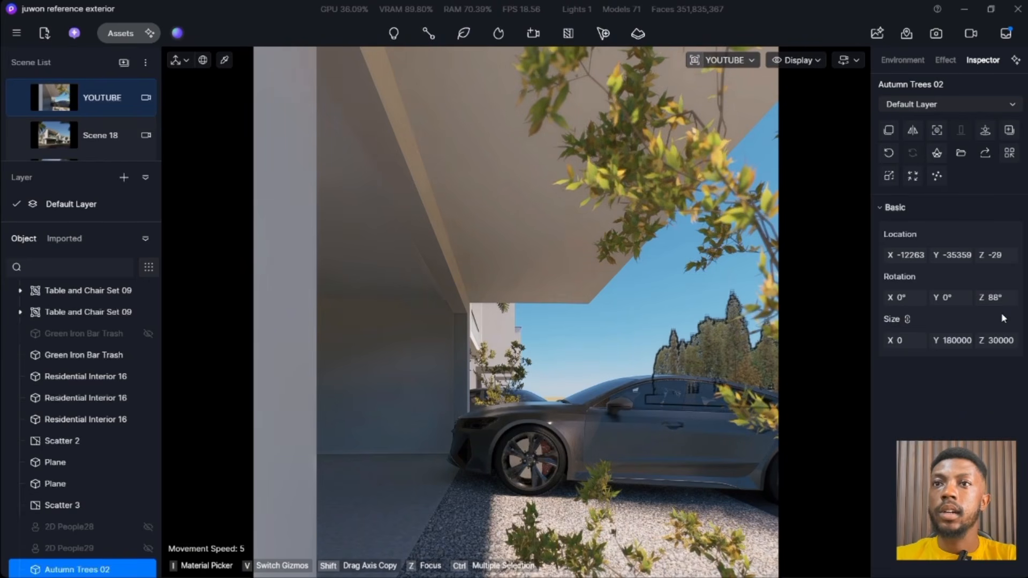
left_click_drag(991, 297, 969, 297)
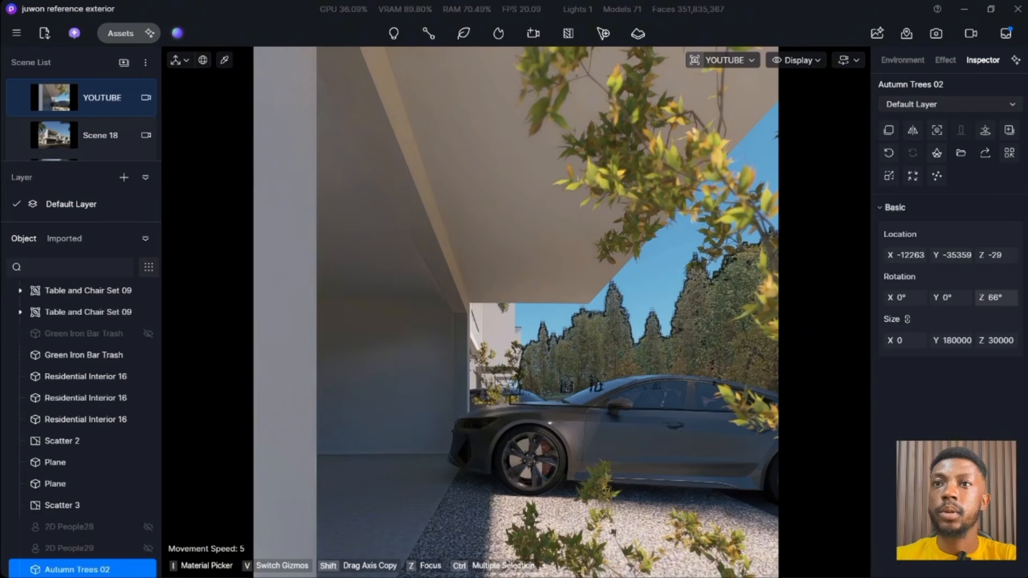
Move the tree backdrop farther from the houses to about X -27867, Y -41978, and check it in the YOUTUBE scene
left_click_drag(904, 255, 874, 254)
right_click_drag(755, 286, 724, 377)
scroll(772, 334, "down", 5)
scroll(724, 377, "down", 6)
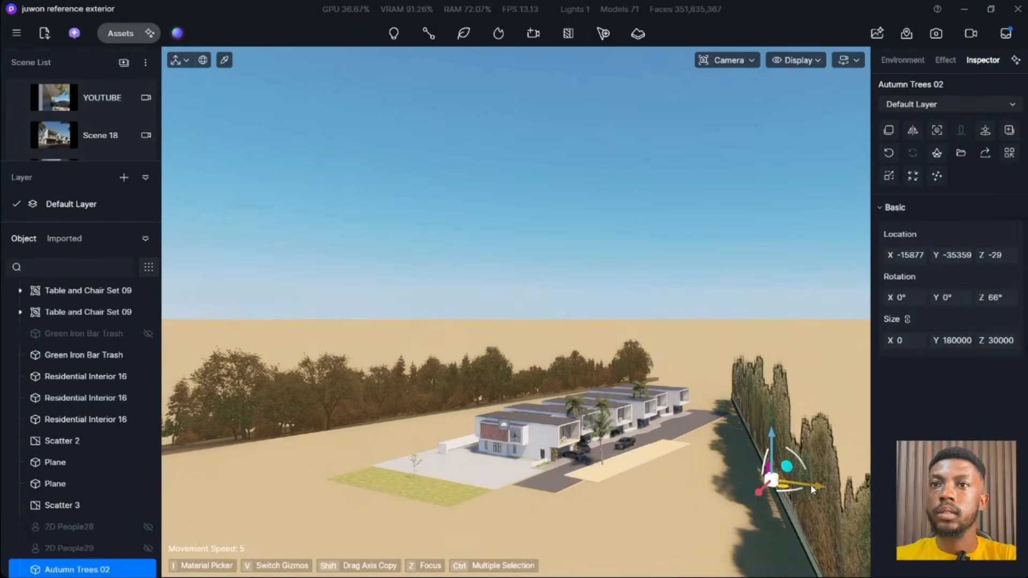
left_click_drag(811, 489, 835, 474)
left_click(109, 97)
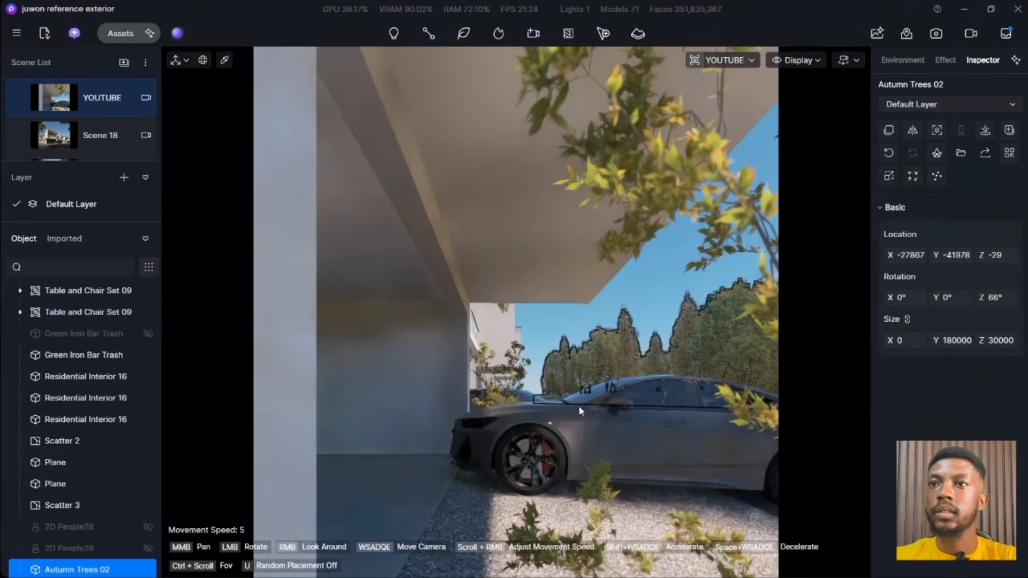
left_click(662, 303)
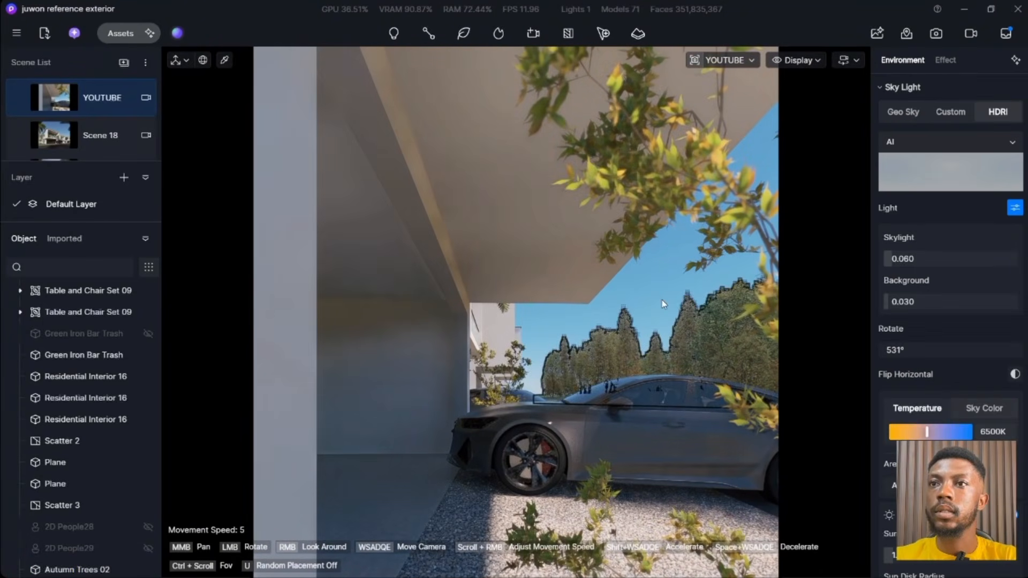
Push the backdrop back to about X -63889, Y -53434, lower it to Z -964, rotate it to 53° around Z, and deselect it
left_click(705, 350)
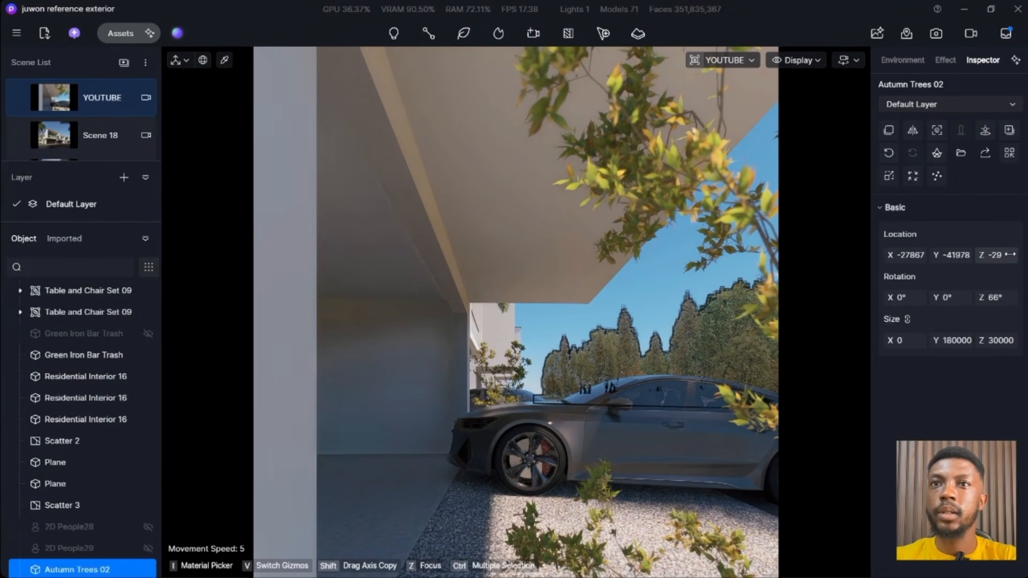
left_click_drag(1010, 254, 812, 255)
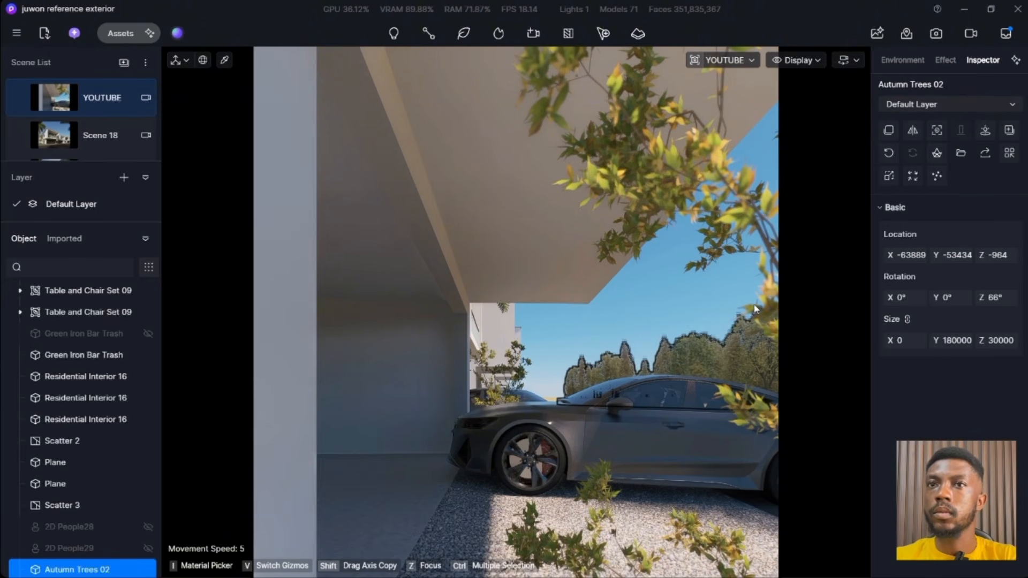
left_click_drag(989, 297, 971, 297)
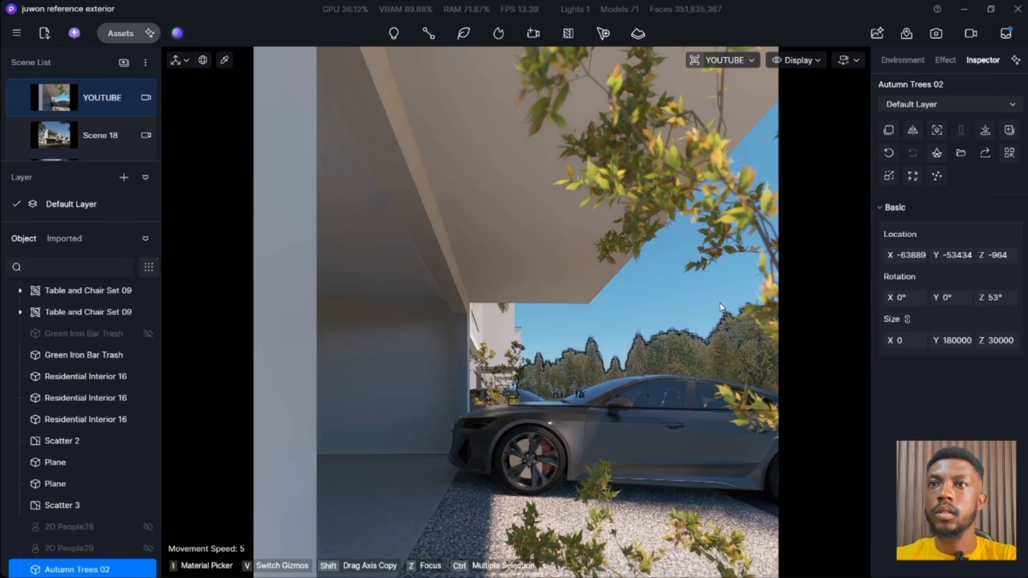
key("Escape")
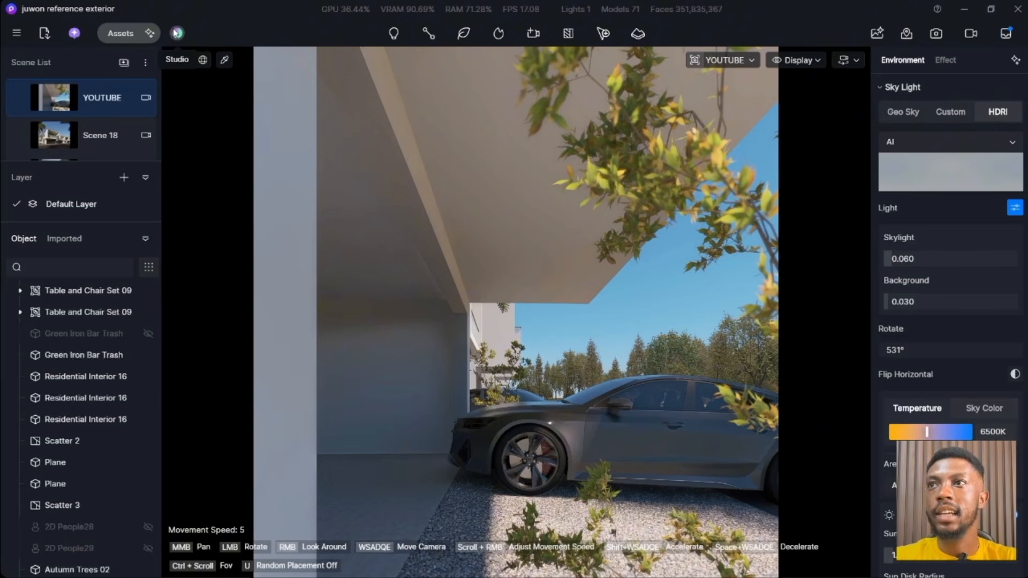
Open the Vehicle category of the online model library and filter it to favourites only
left_click(115, 42)
left_click_drag(246, 102, 371, 25)
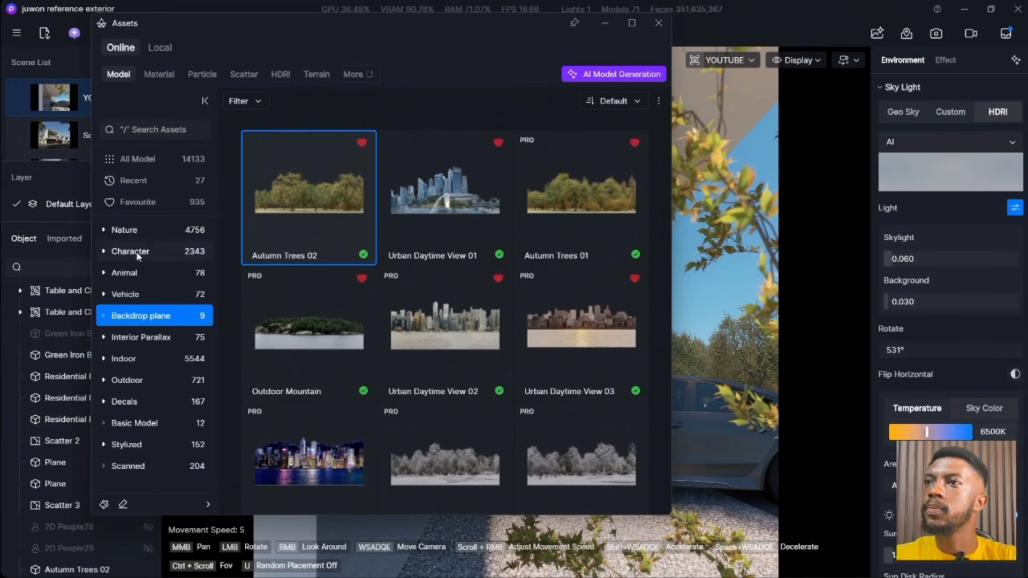
left_click(138, 293)
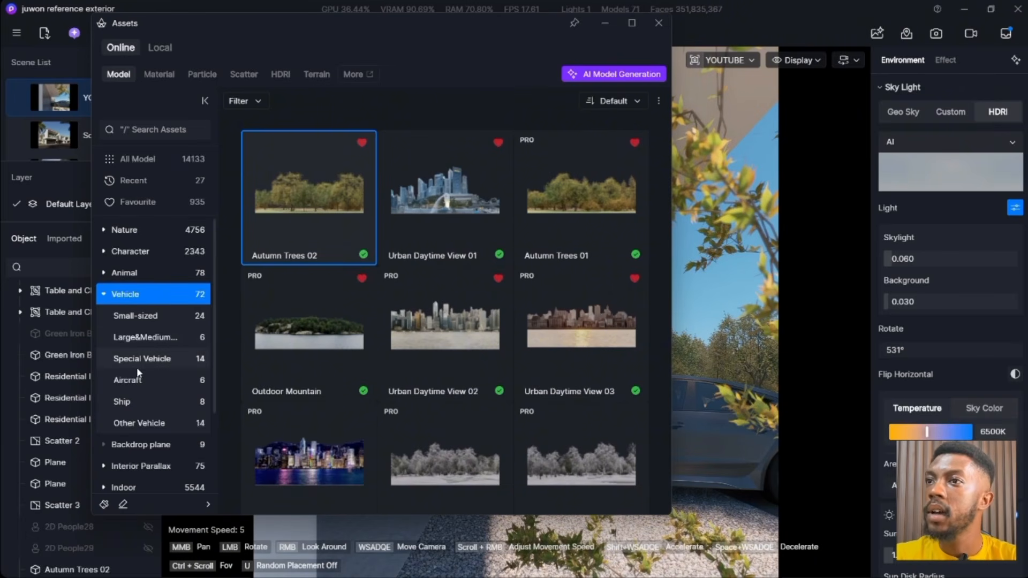
left_click(233, 104)
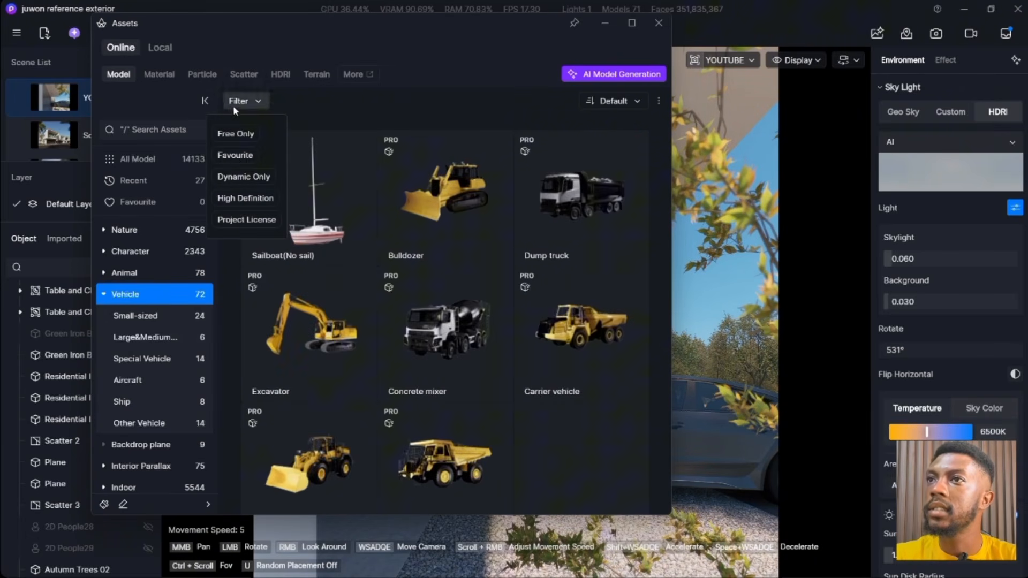
left_click(236, 156)
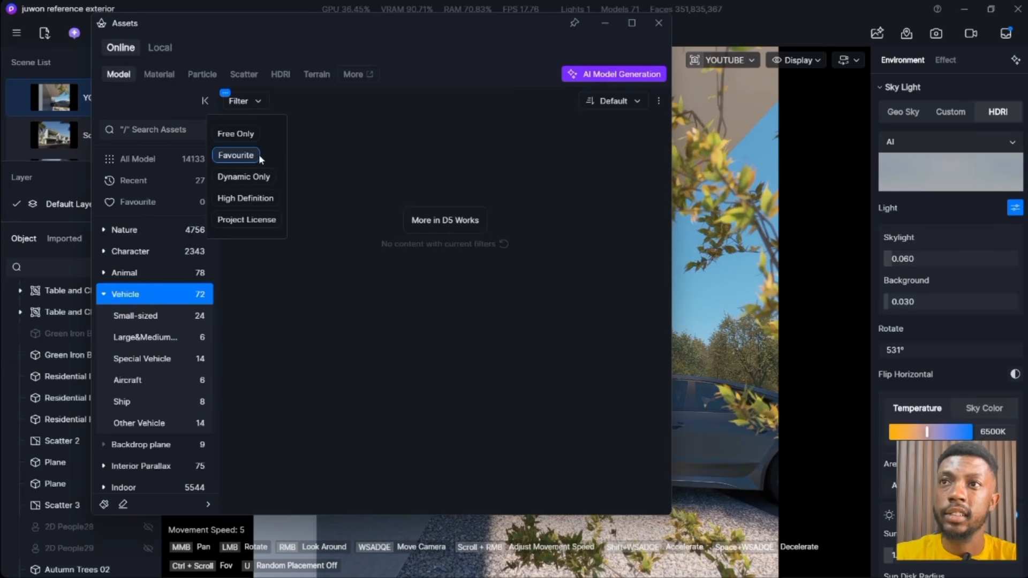
left_click(528, 257)
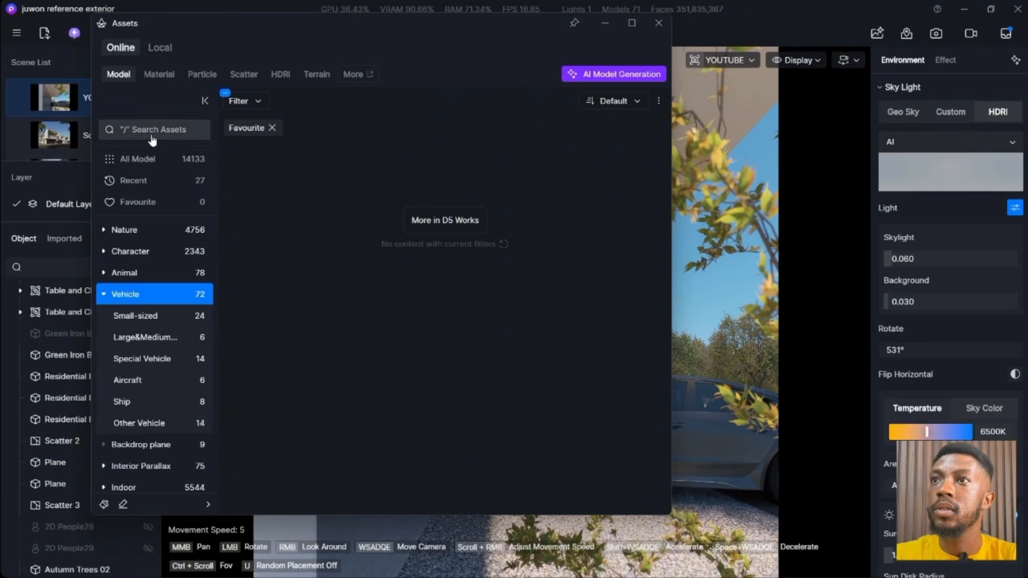
Clear the Favourite filter on the Vehicle models and reapply it to load the favourite vehicles
left_click(272, 127)
left_click(249, 105)
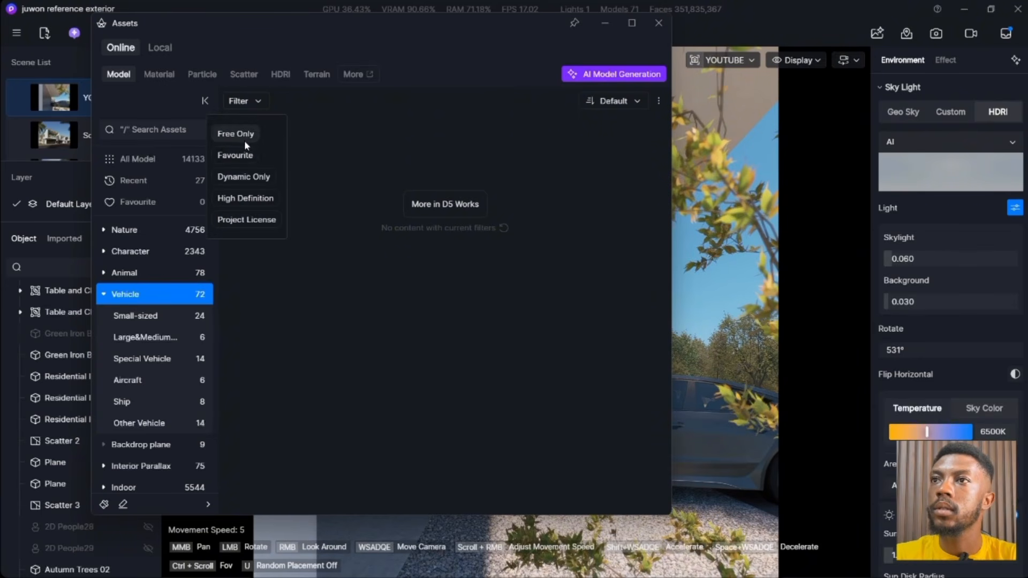
left_click(244, 156)
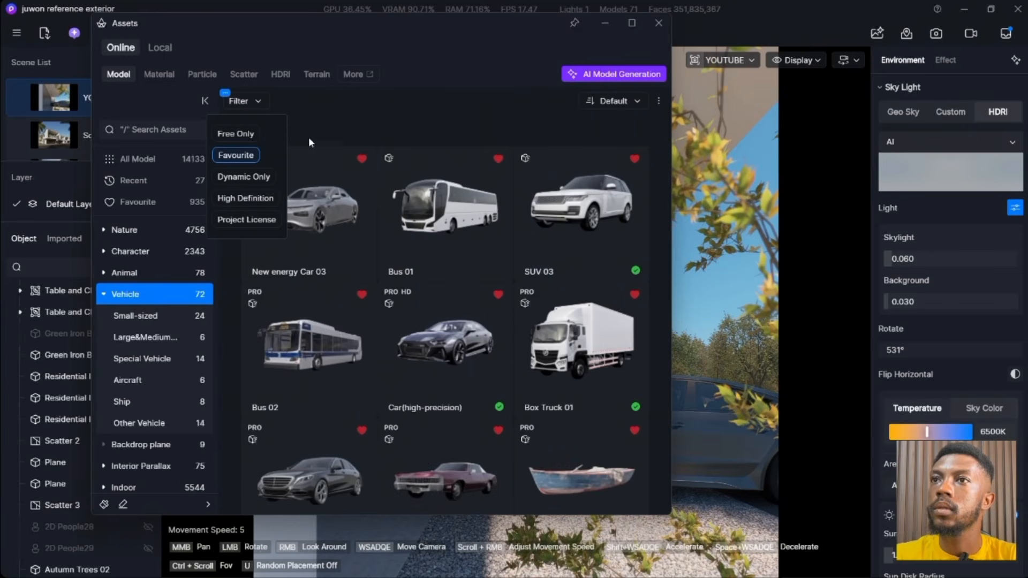
left_click(358, 123)
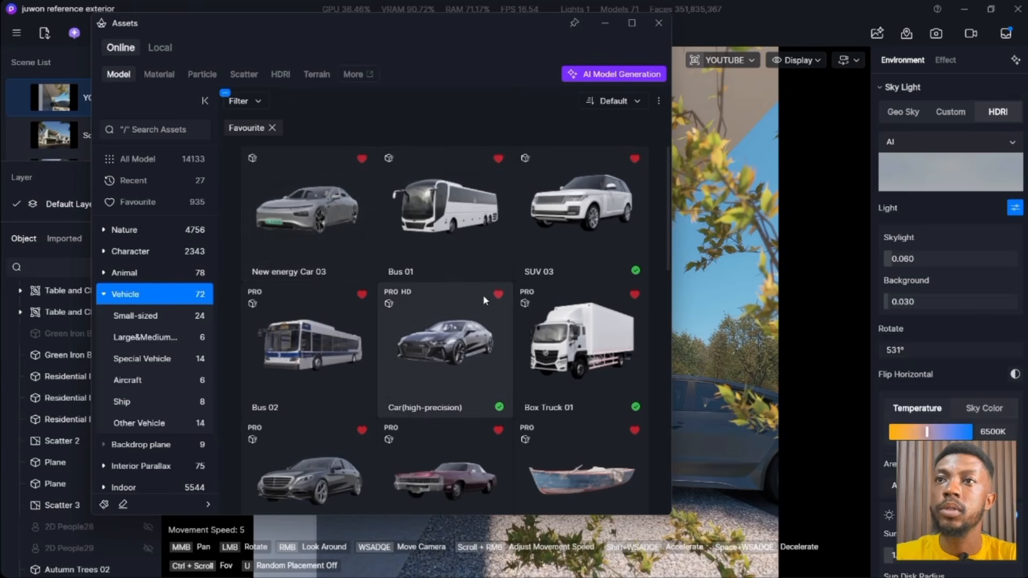
Browse the favourite vehicle models, comparing the cars, SUVs, trucks and other vehicles available for the scene
scroll(477, 285, "down", 4)
scroll(402, 302, "down", 5)
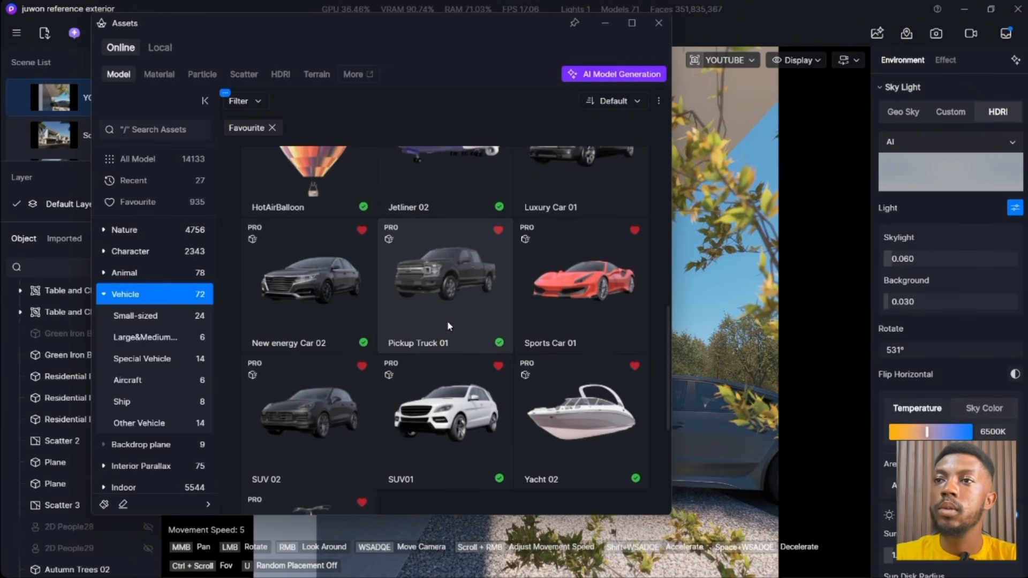
scroll(448, 322, "down", 2)
scroll(435, 326, "up", 2)
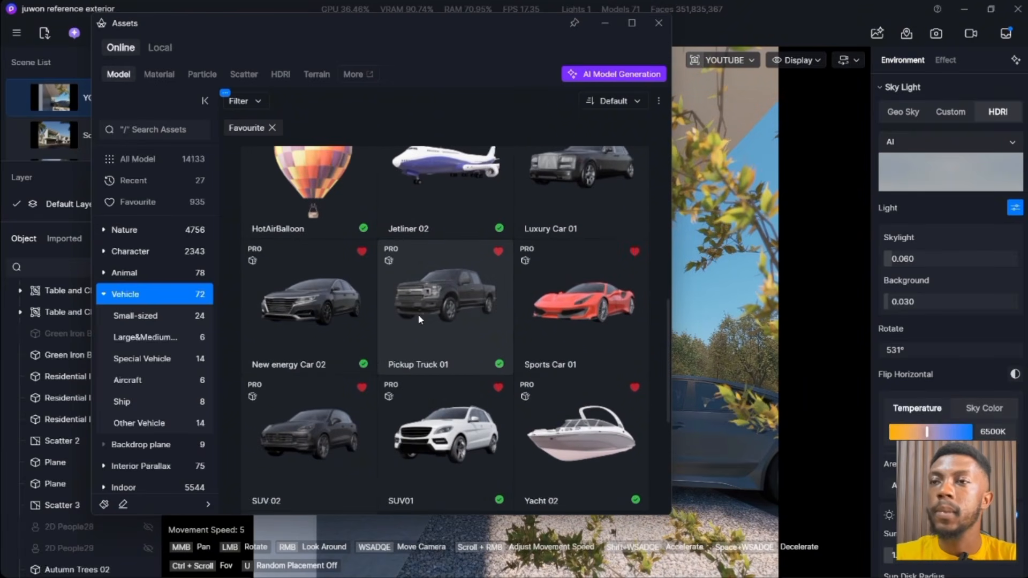
scroll(420, 320, "up", 1)
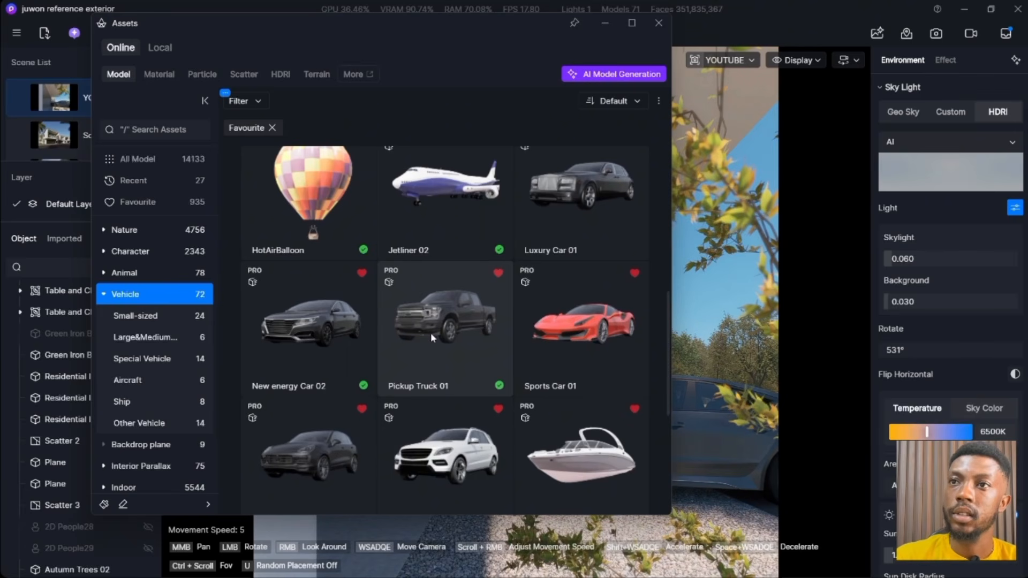
scroll(471, 354, "down", 2)
scroll(428, 375, "down", 1)
scroll(423, 387, "up", 5)
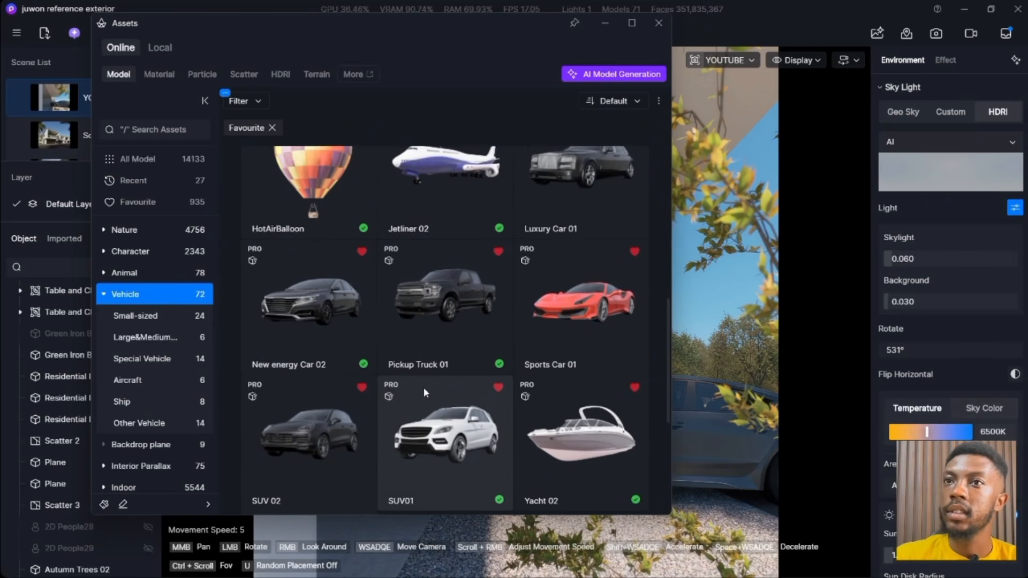
scroll(426, 323, "up", 6)
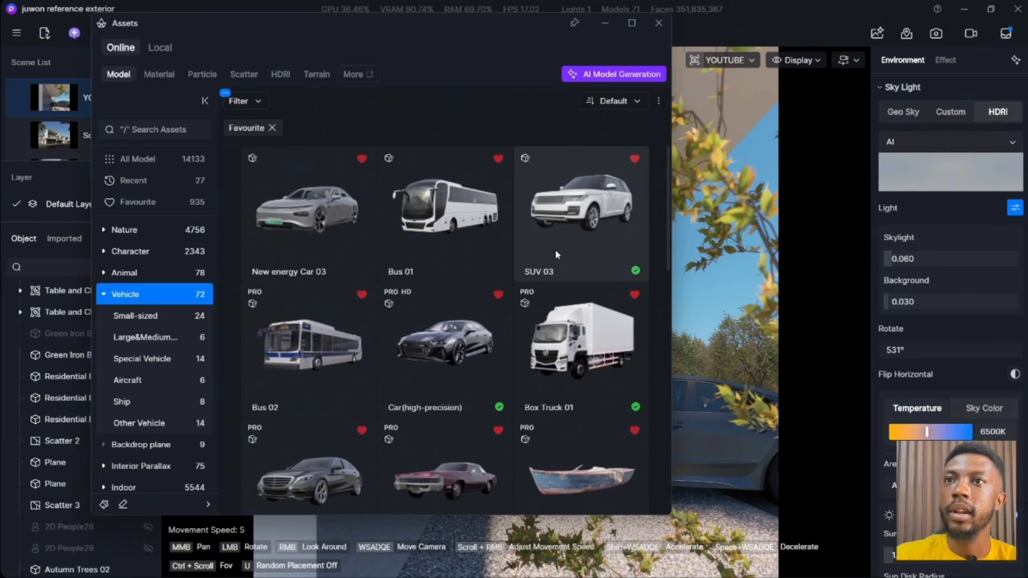
scroll(550, 252, "down", 3)
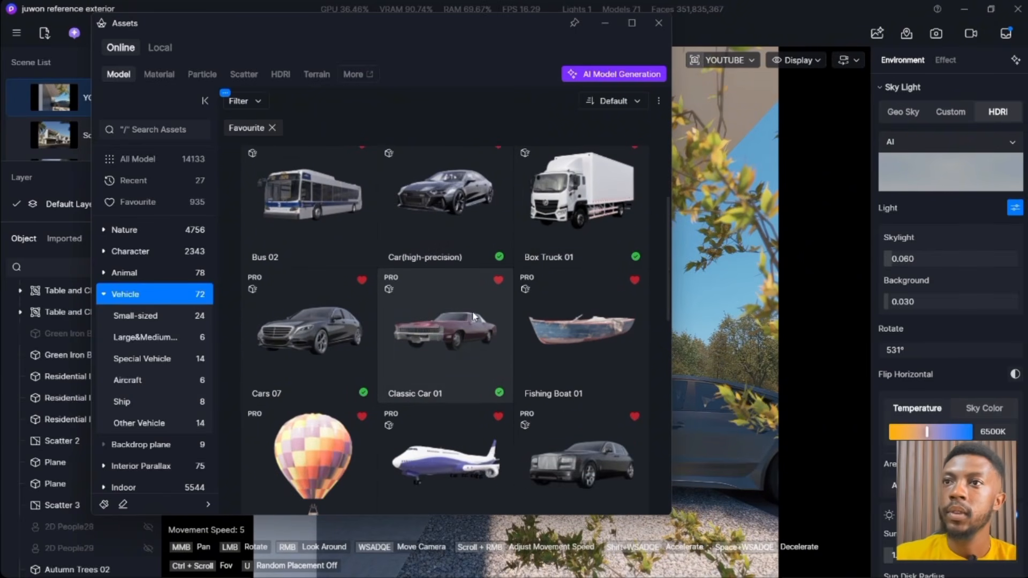
scroll(375, 395, "down", 6)
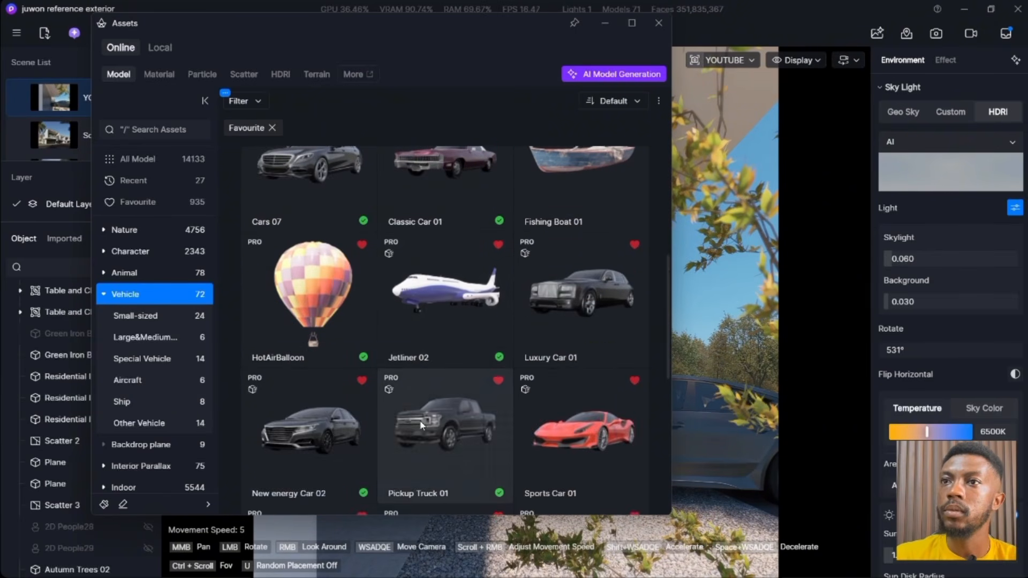
scroll(378, 428, "down", 3)
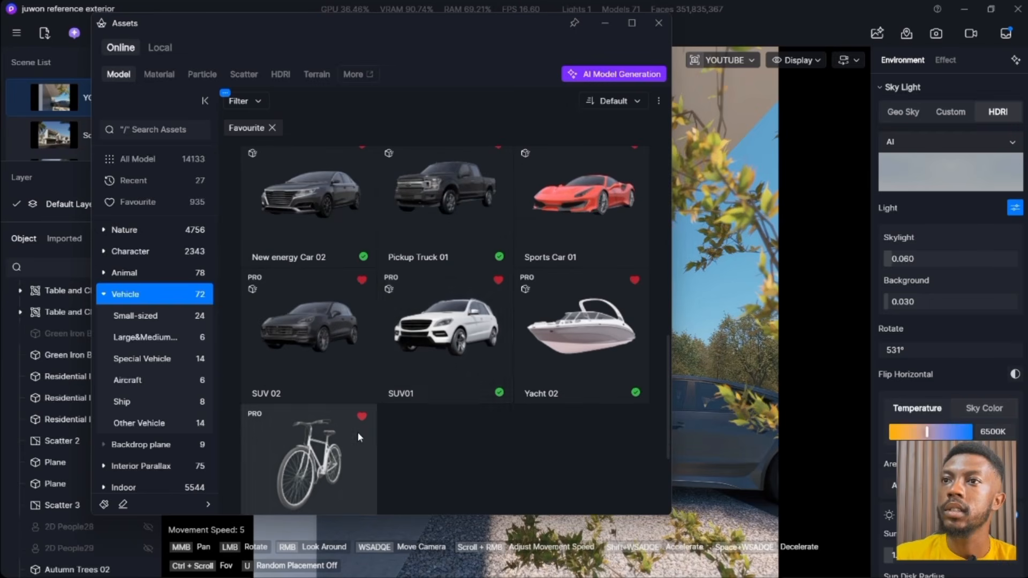
scroll(451, 353, "up", 1)
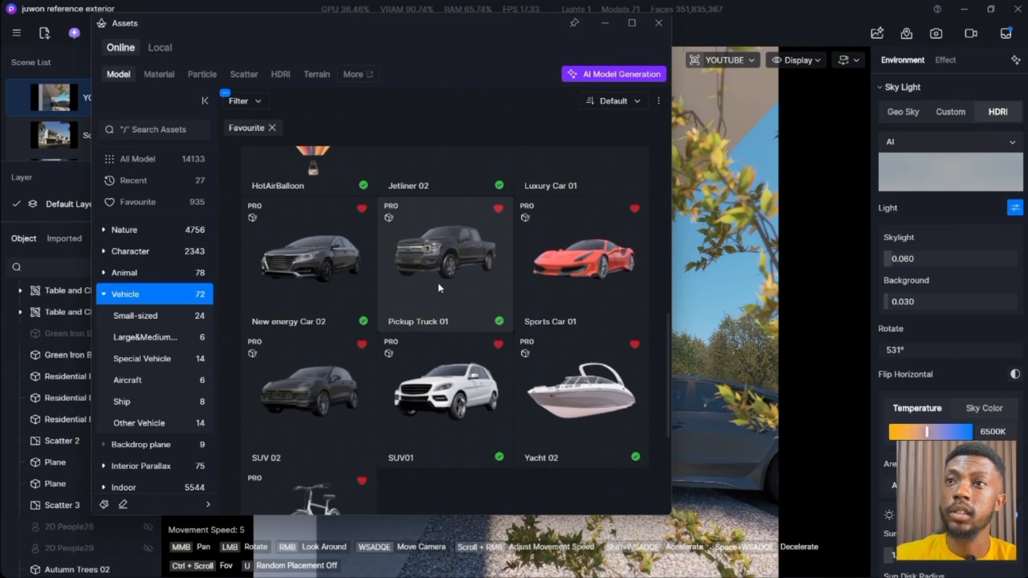
scroll(428, 308, "up", 1)
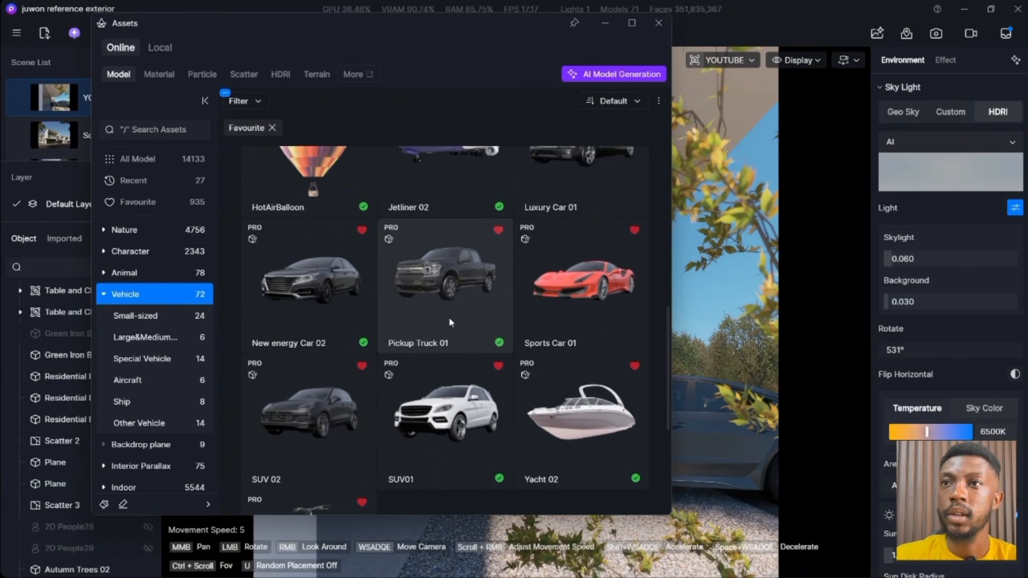
scroll(450, 310, "up", 2)
scroll(451, 323, "up", 6)
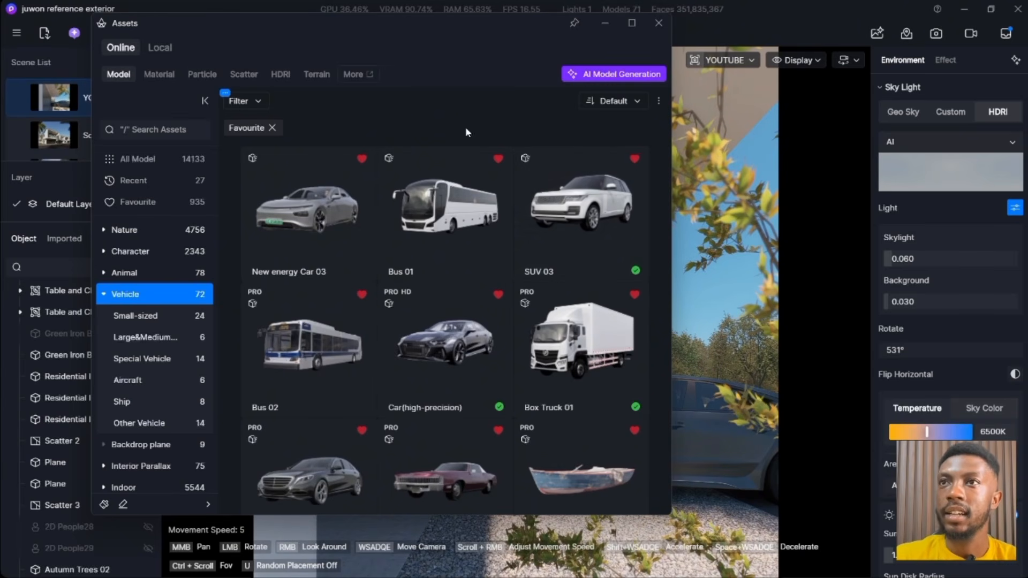
Move the asset library aside to uncover the viewport and select the Car(high-precision) model
left_click_drag(477, 27, 335, 59)
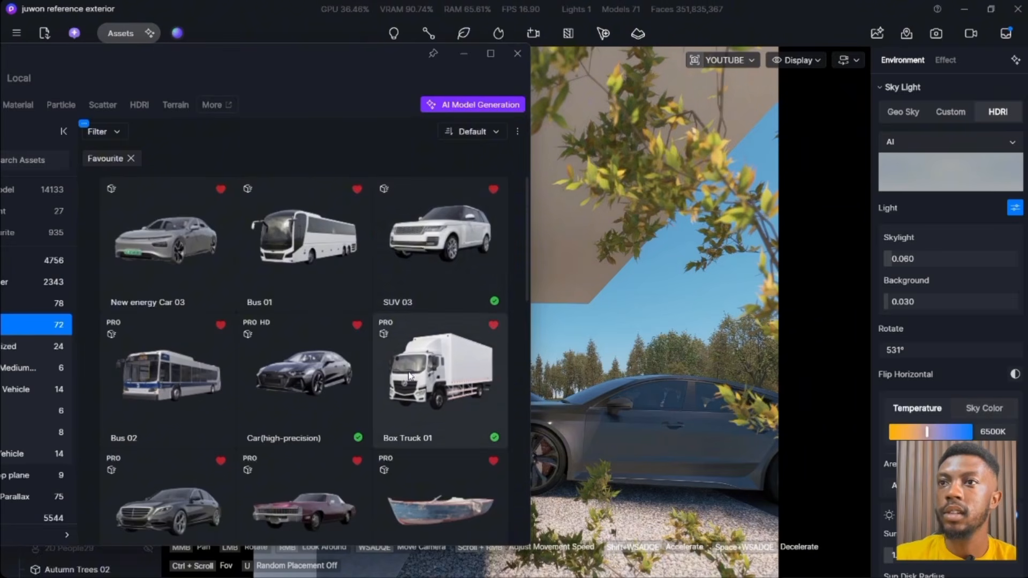
scroll(343, 389, "down", 2)
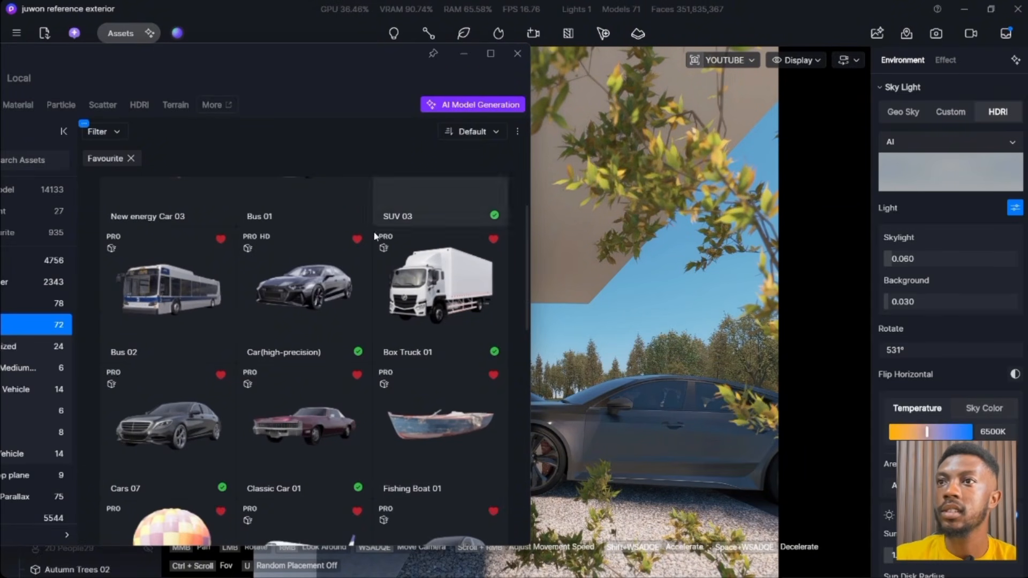
left_click(326, 278)
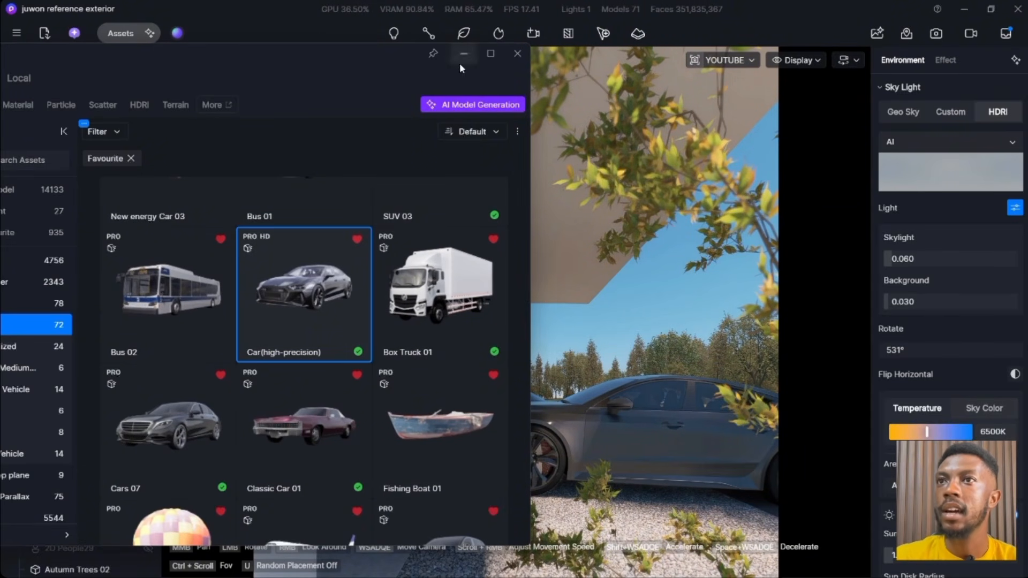
Minimize the asset library and delete the existing dark Car(high-precision) in front of the garage
left_click(460, 59)
left_click(605, 414)
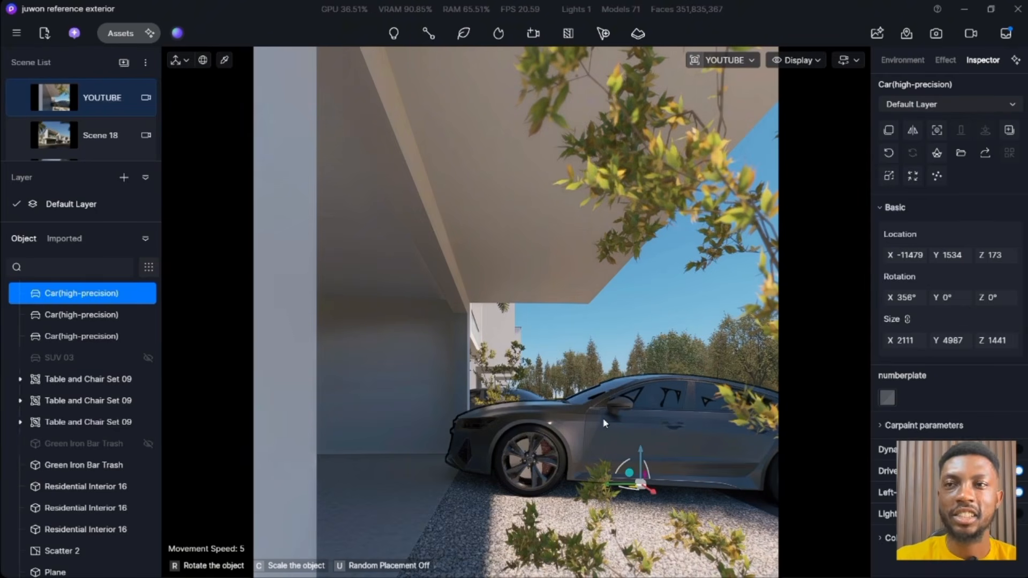
key("Delete")
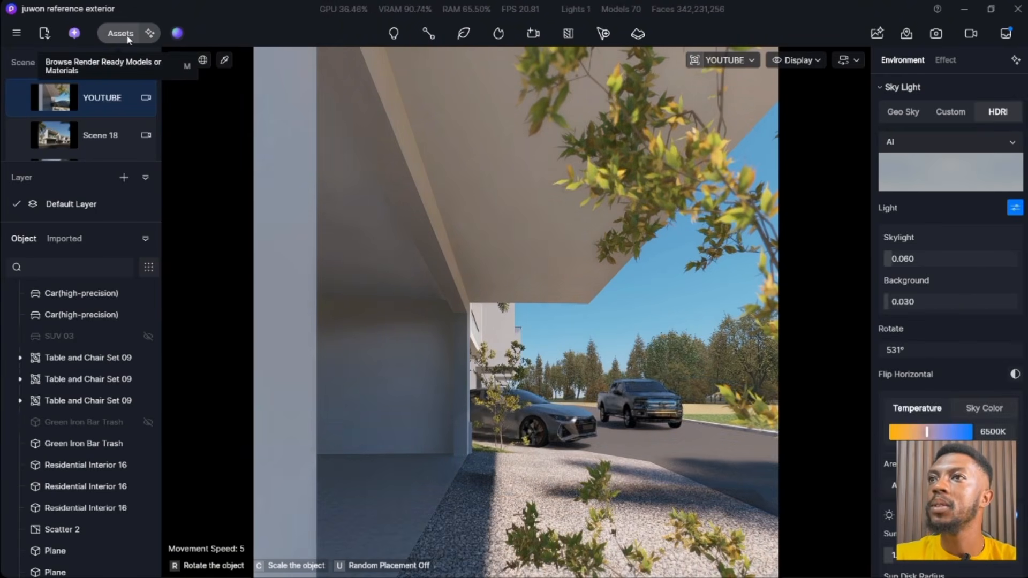
Reopen the asset library, keep it clear of the viewport, and place a Car(high-precision) on the gravel driveway at about X -11494, Y 2199
left_click(127, 35)
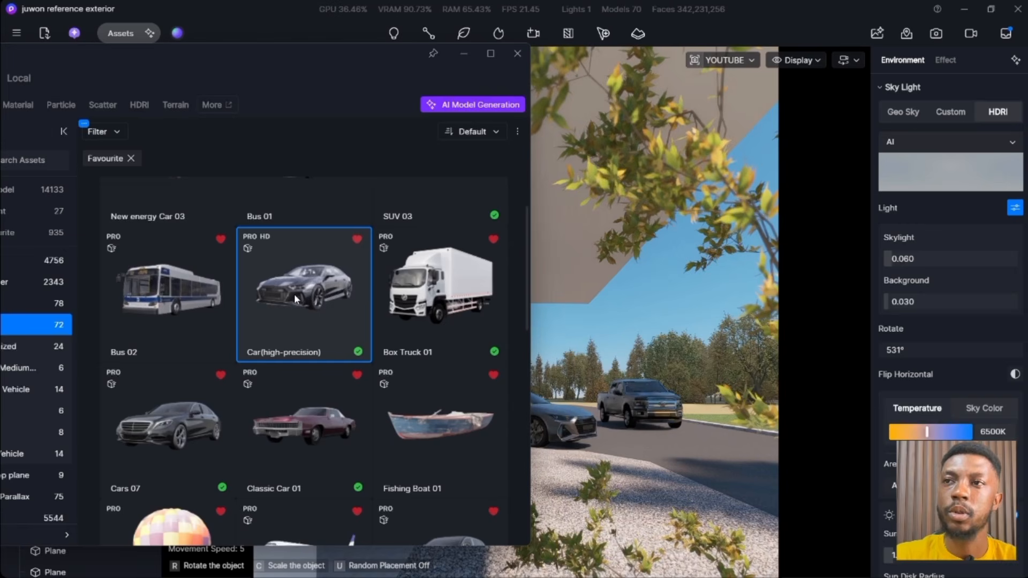
left_click_drag(335, 60, 119, 114)
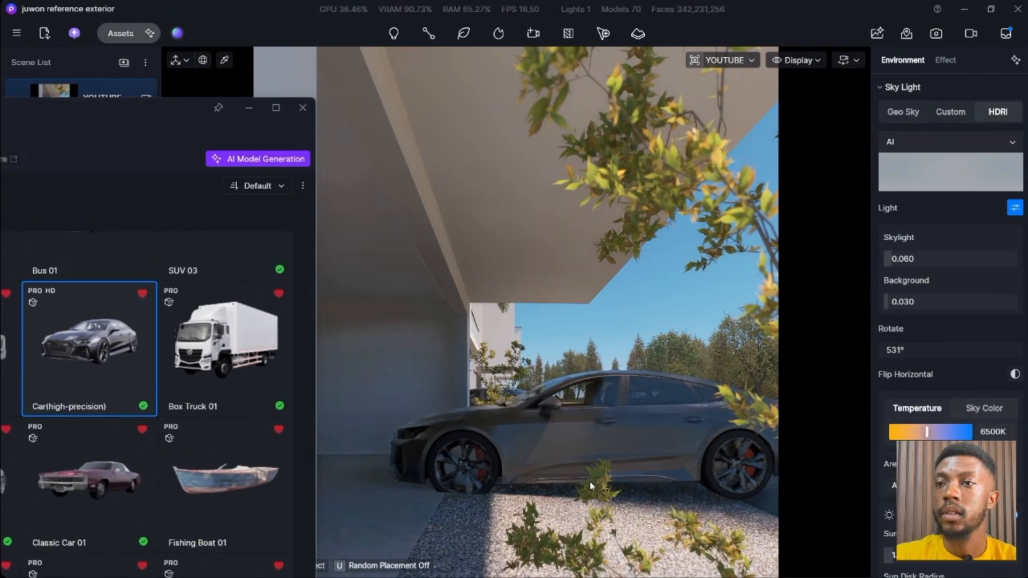
left_click(589, 480)
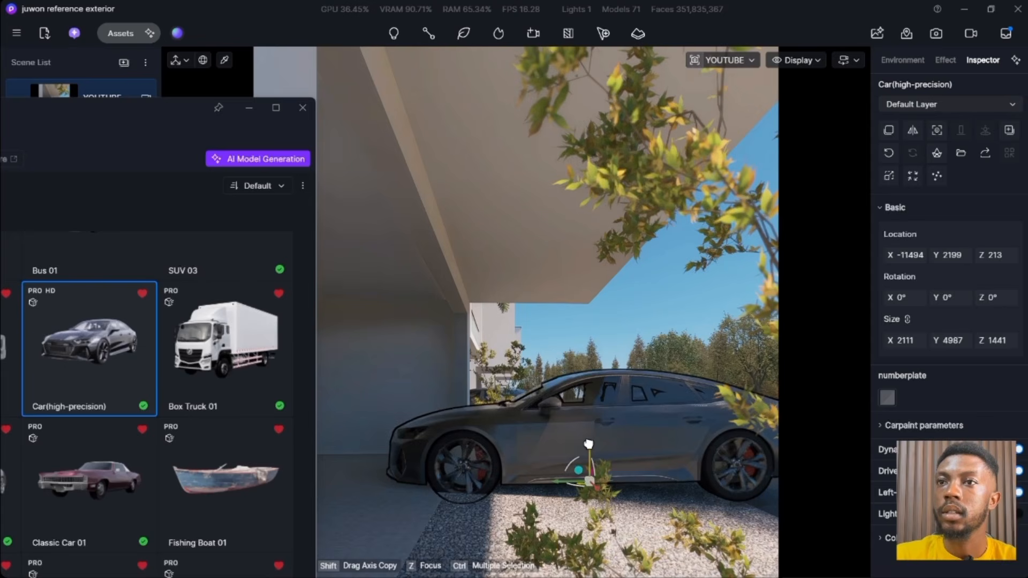
Raise the new car to about Z 297 and tilt it to 357° around X to follow the sloping driveway
left_click_drag(589, 446, 588, 436)
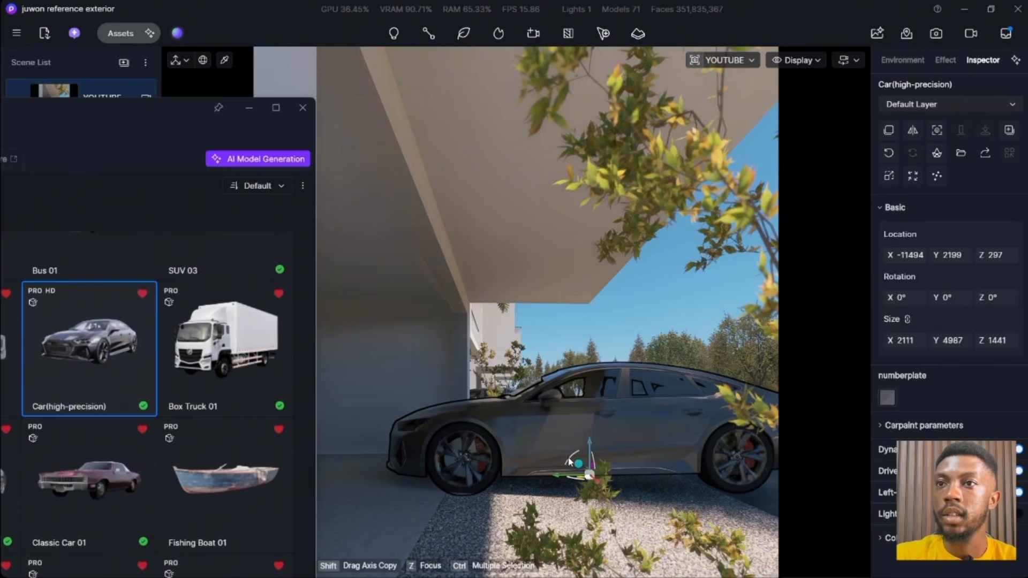
scroll(568, 459, "up", 2)
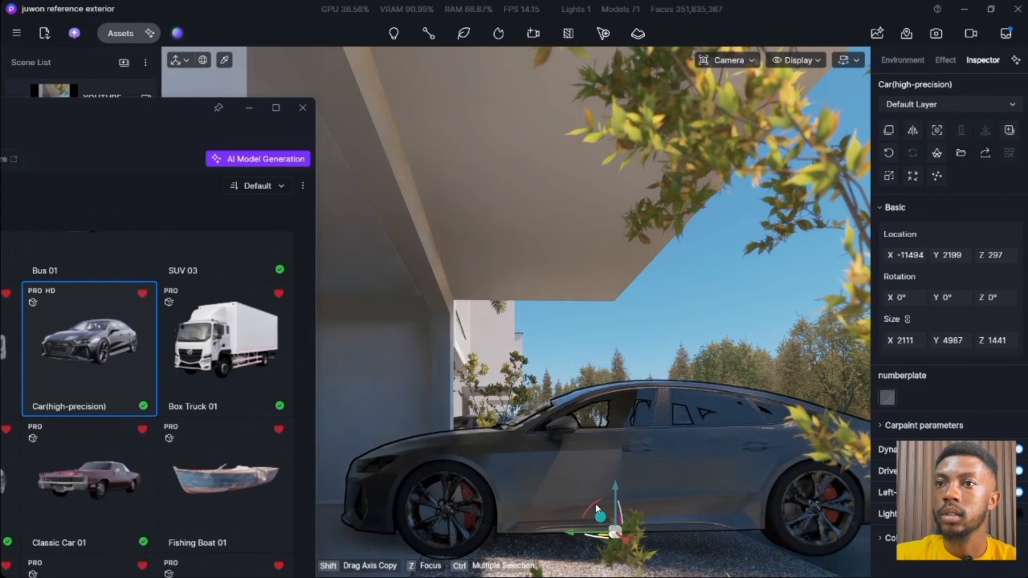
left_click_drag(597, 507, 589, 487)
right_click_drag(622, 413, 617, 454)
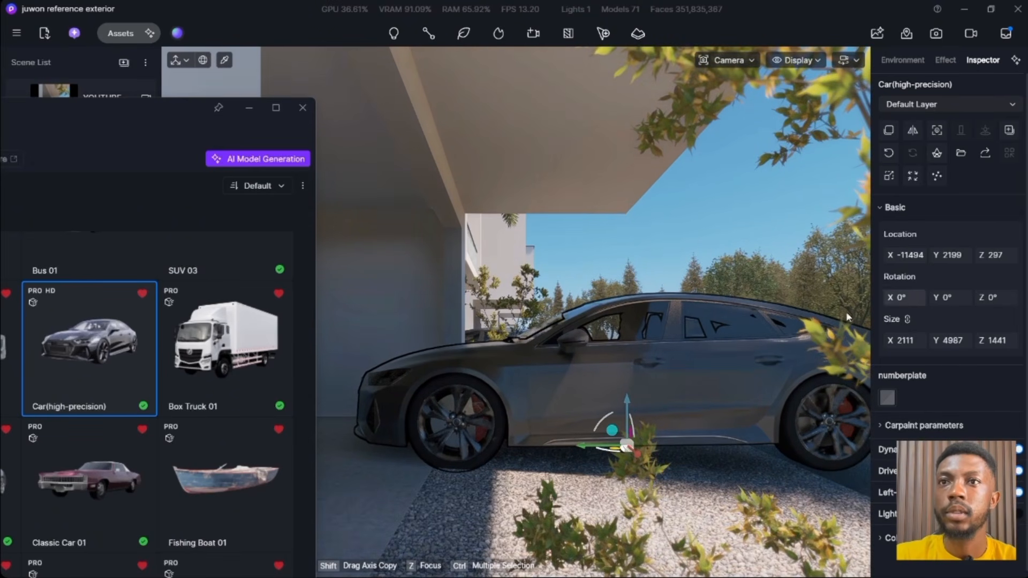
key("ctrl+z")
key("ctrl+z")
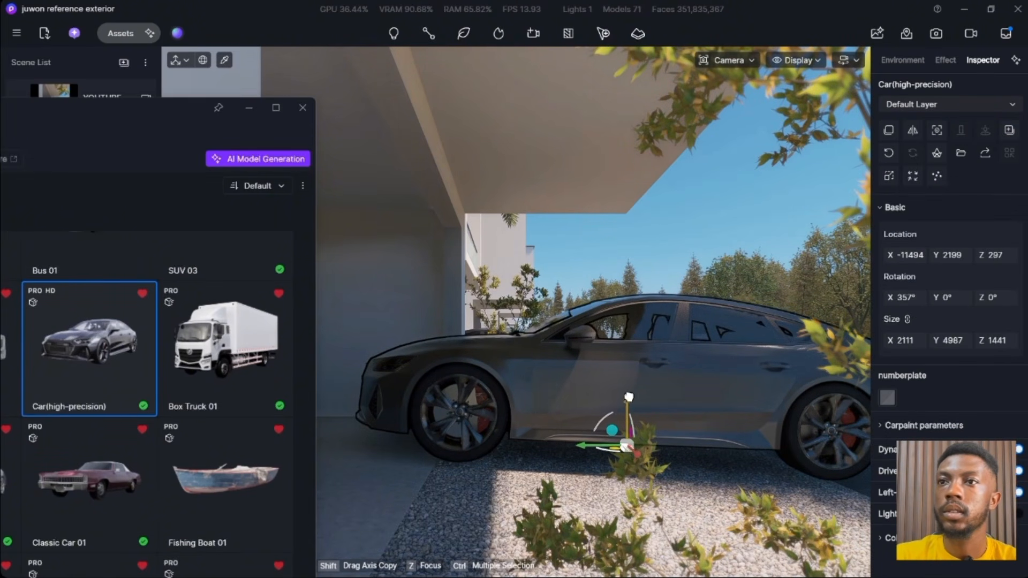
Lower the car to about Z 255, shift it to about Y 2085, and check it deselected in the YOUTUBE scene
left_click_drag(630, 399, 629, 401)
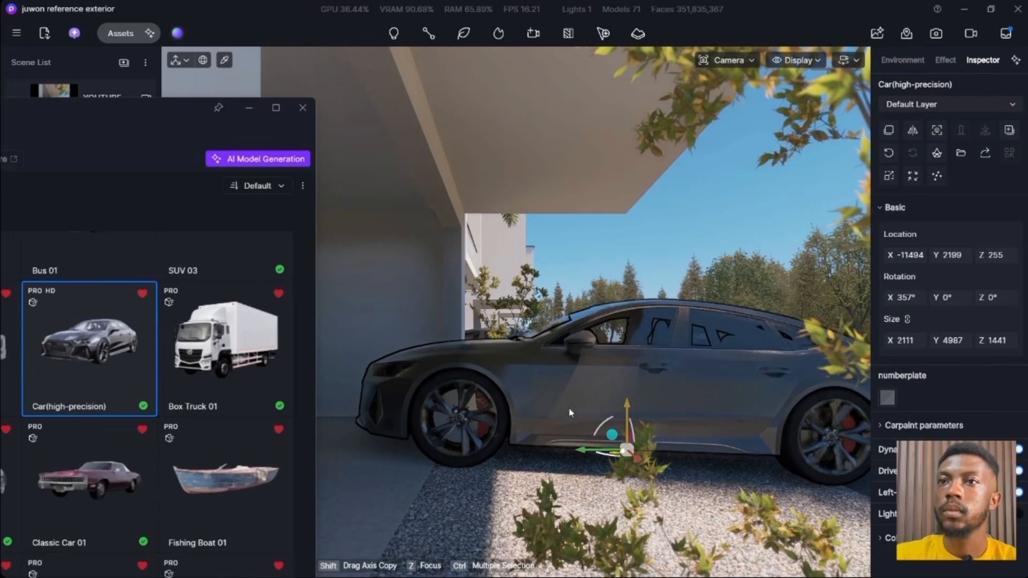
left_click_drag(585, 453, 597, 457)
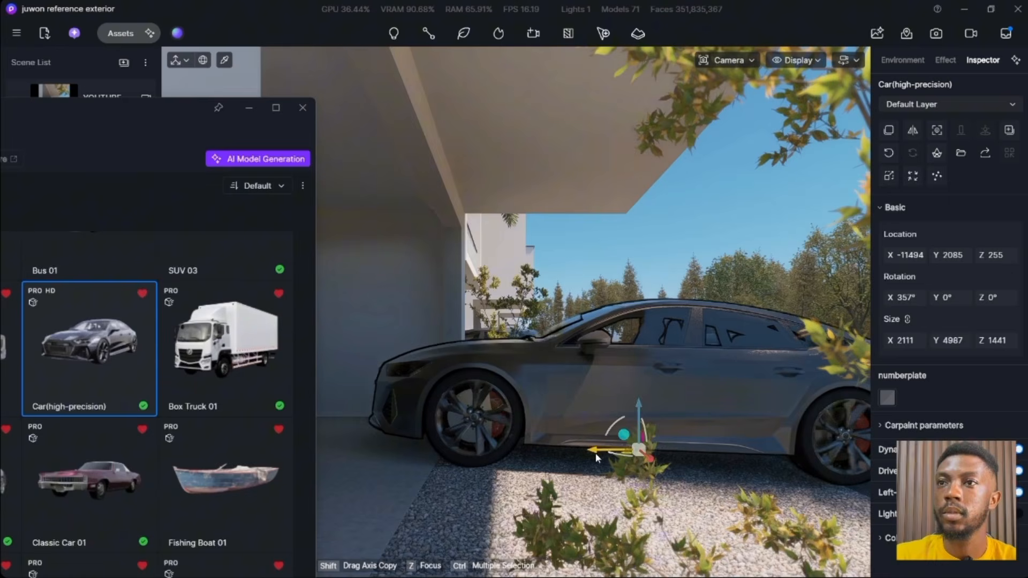
left_click(250, 109)
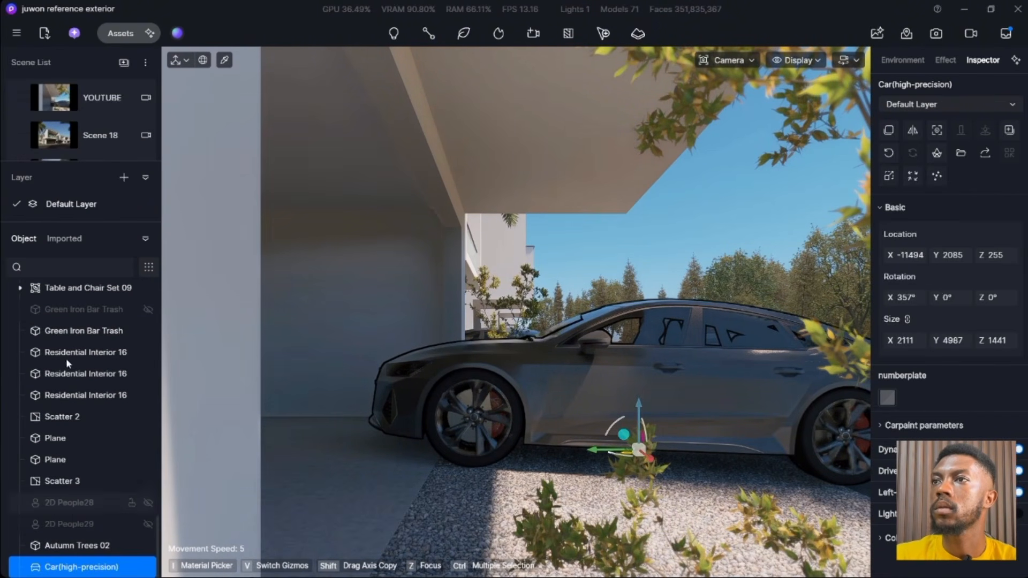
left_click(101, 104)
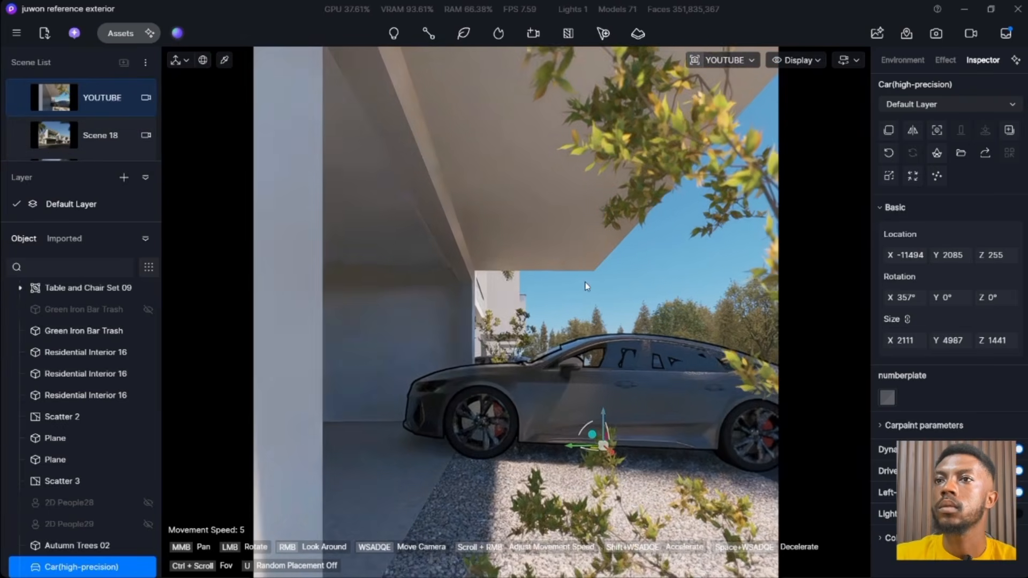
left_click(625, 313)
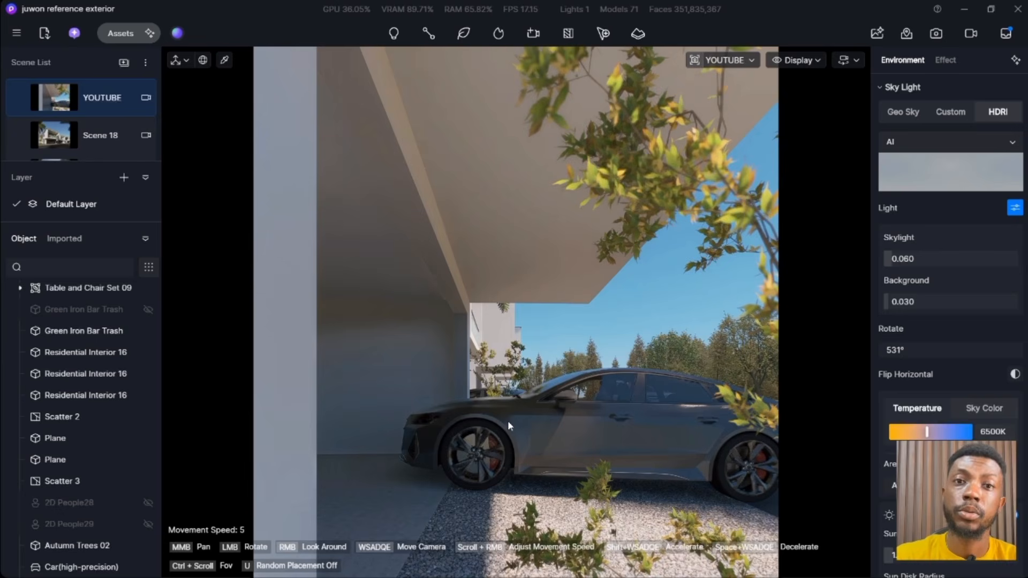
Inspect the Autumn Trees 02 backdrop and the White Smooth Concrete material of the overhang in the YOUTUBE scene
left_click(625, 162)
left_click(654, 297)
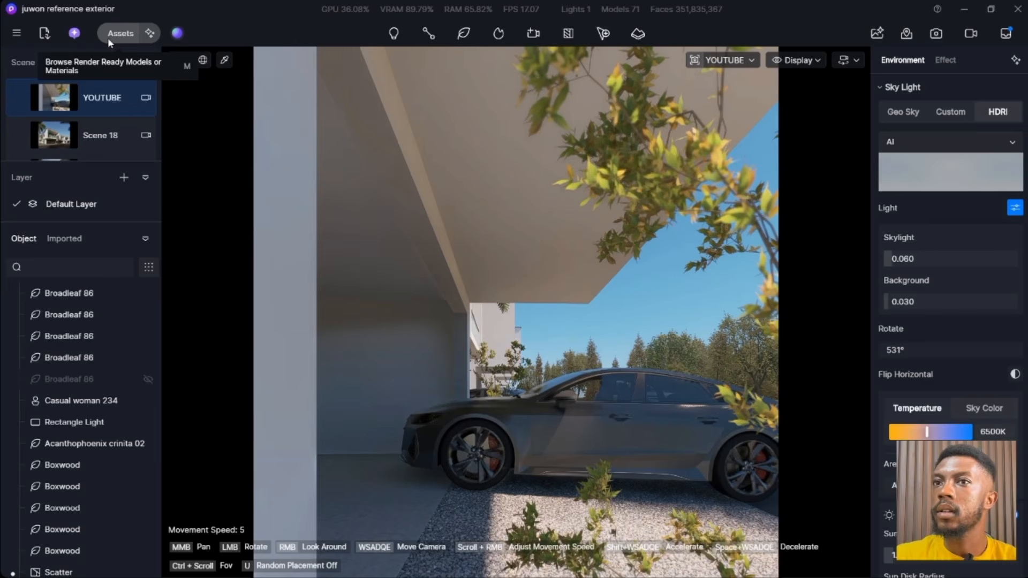
left_click(687, 355)
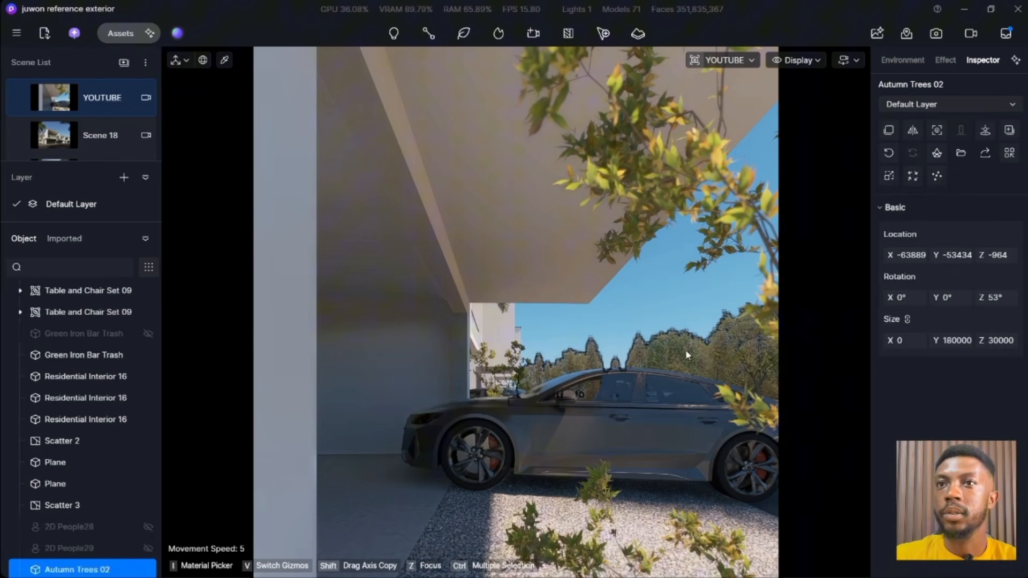
left_click(668, 303)
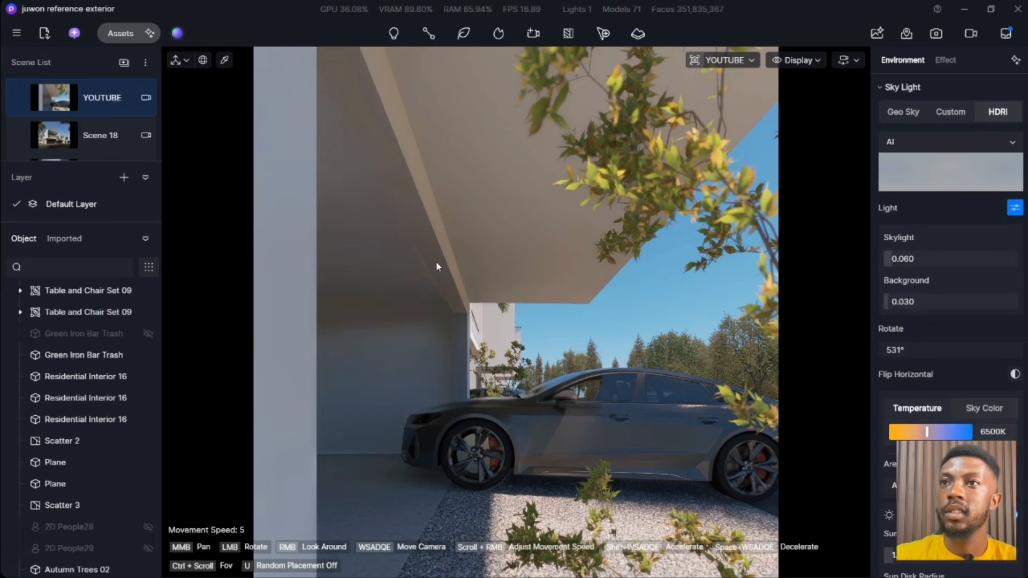
left_click(440, 245)
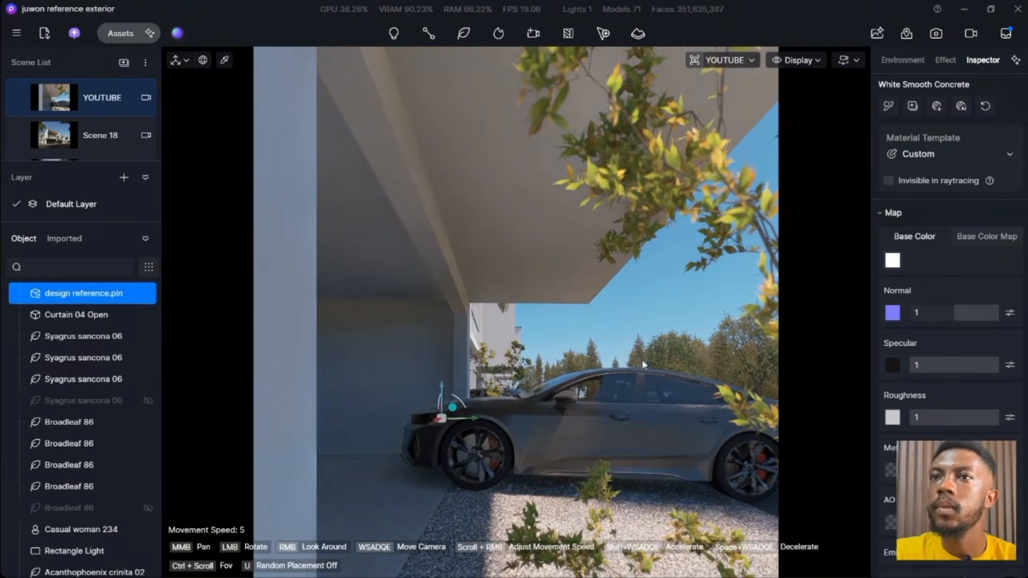
Deselect the overhang and open the favourite 2D People models under Character in the asset library
left_click(636, 314)
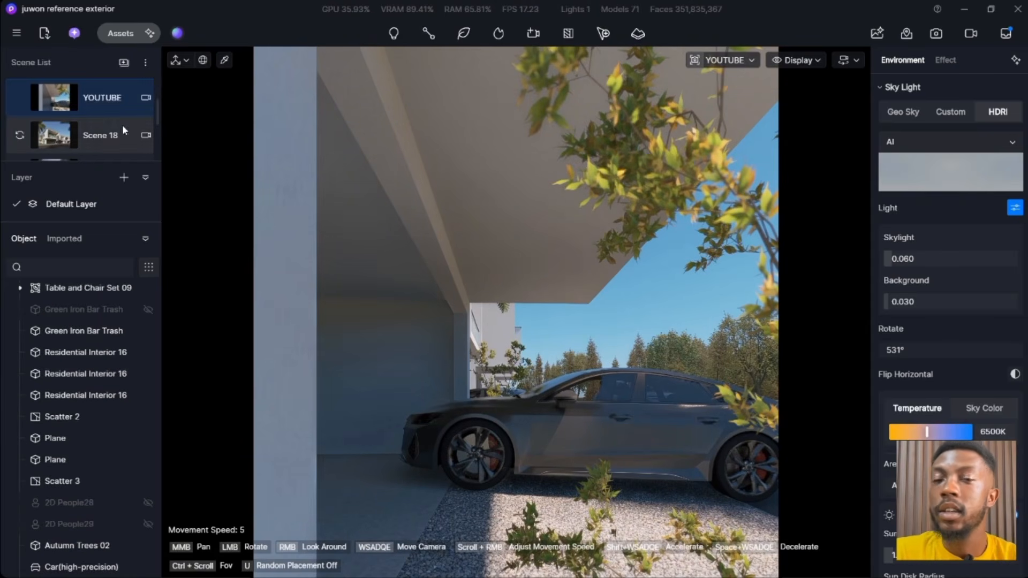
left_click(121, 33)
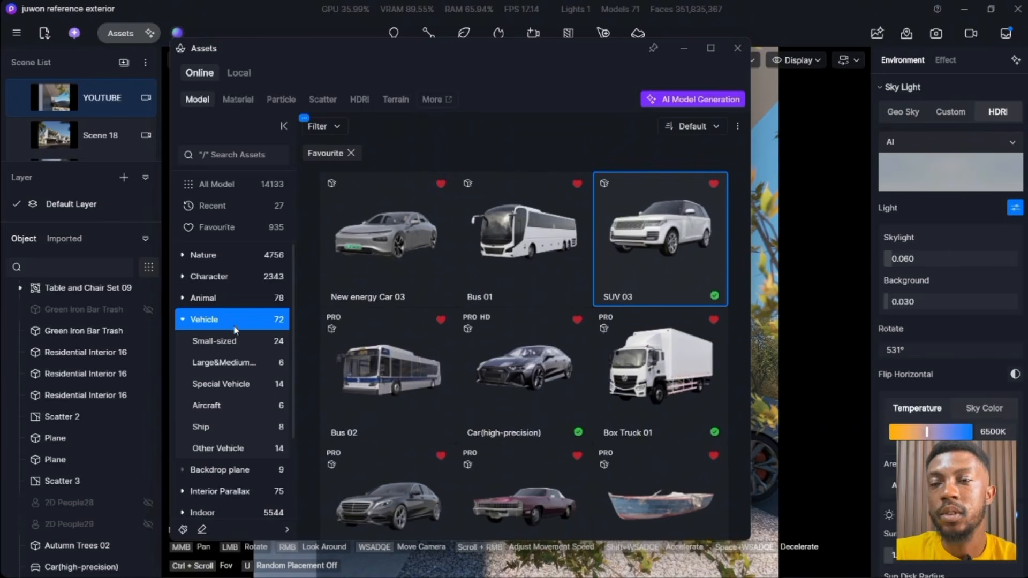
left_click(187, 276)
scroll(230, 412, "down", 2)
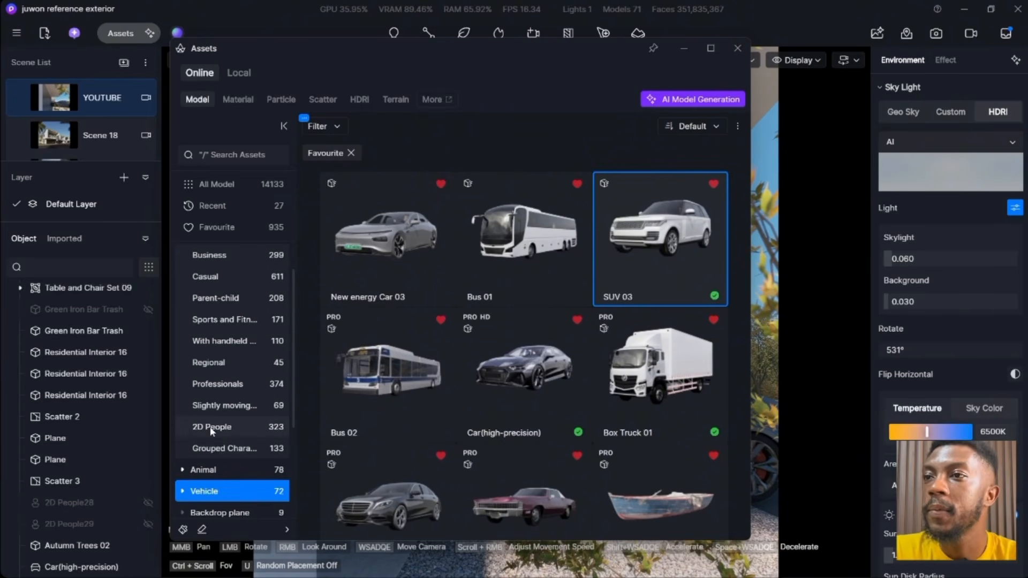
left_click(215, 431)
scroll(214, 428, "down", 2)
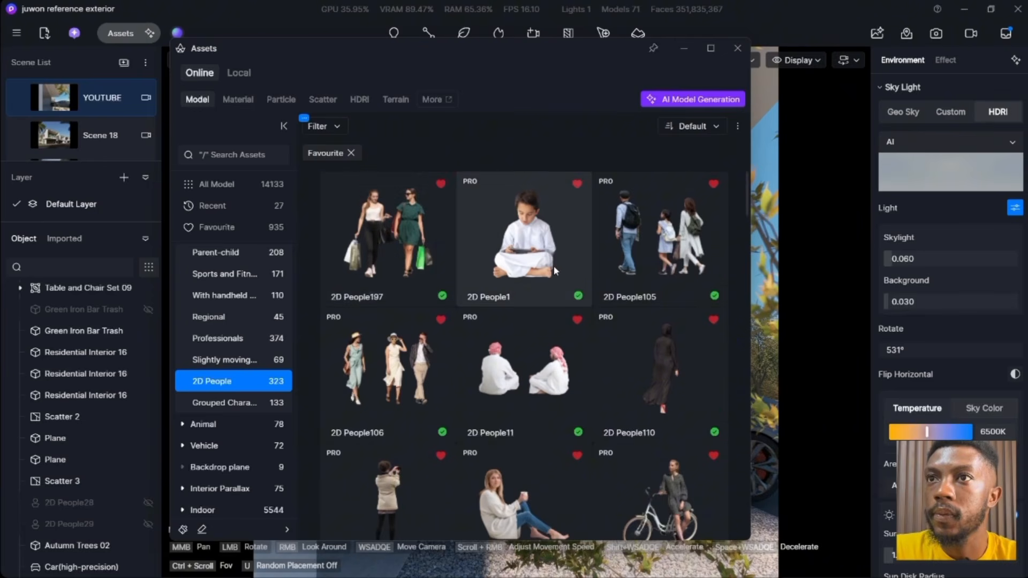
Browse the favourite 2D People models for a figure that suits the car scene
scroll(536, 267, "down", 1)
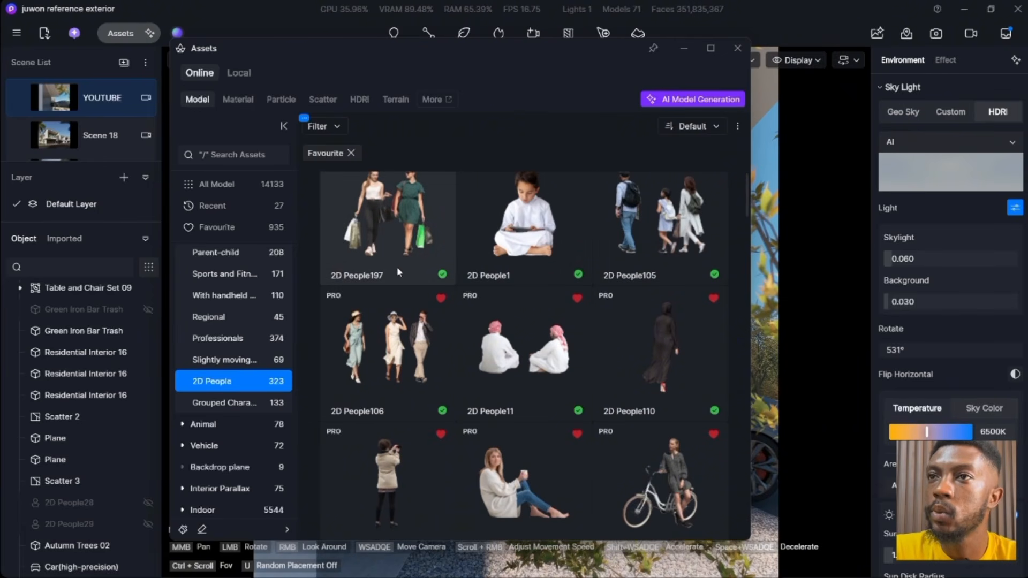
scroll(400, 361, "down", 4)
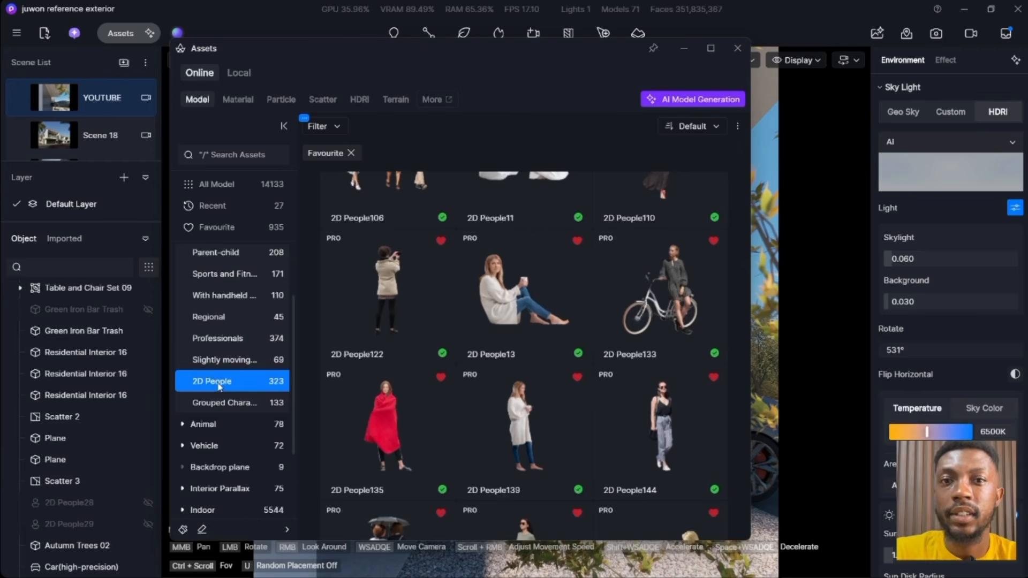
scroll(475, 316, "up", 3)
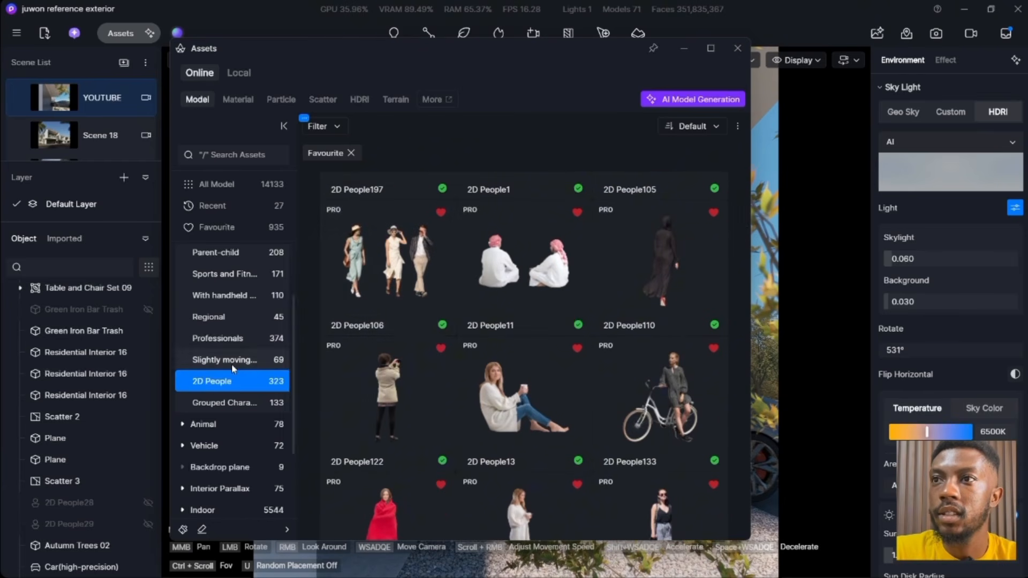
scroll(461, 321, "up", 1)
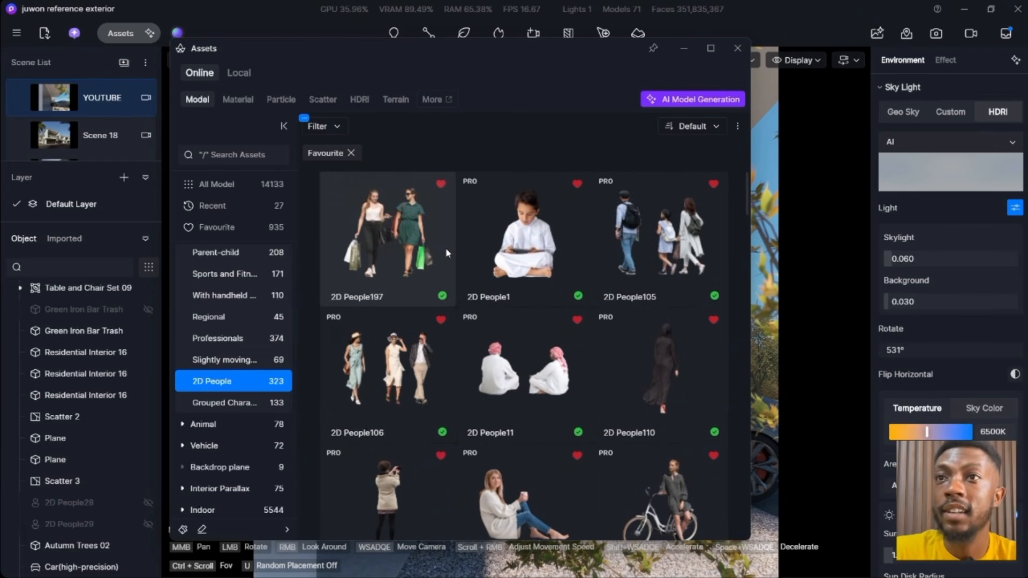
scroll(461, 323, "down", 3)
scroll(451, 349, "down", 2)
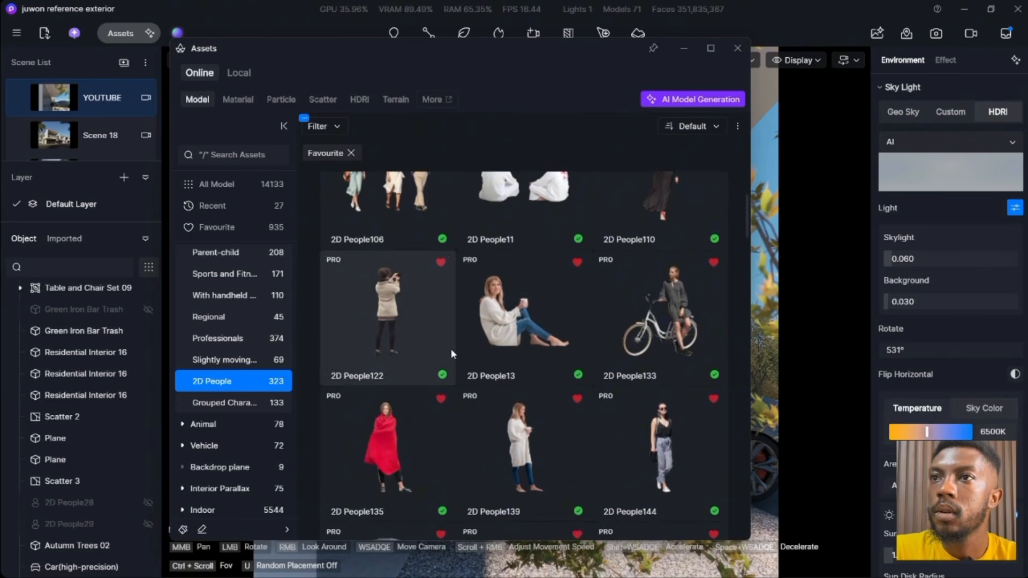
scroll(482, 364, "down", 4)
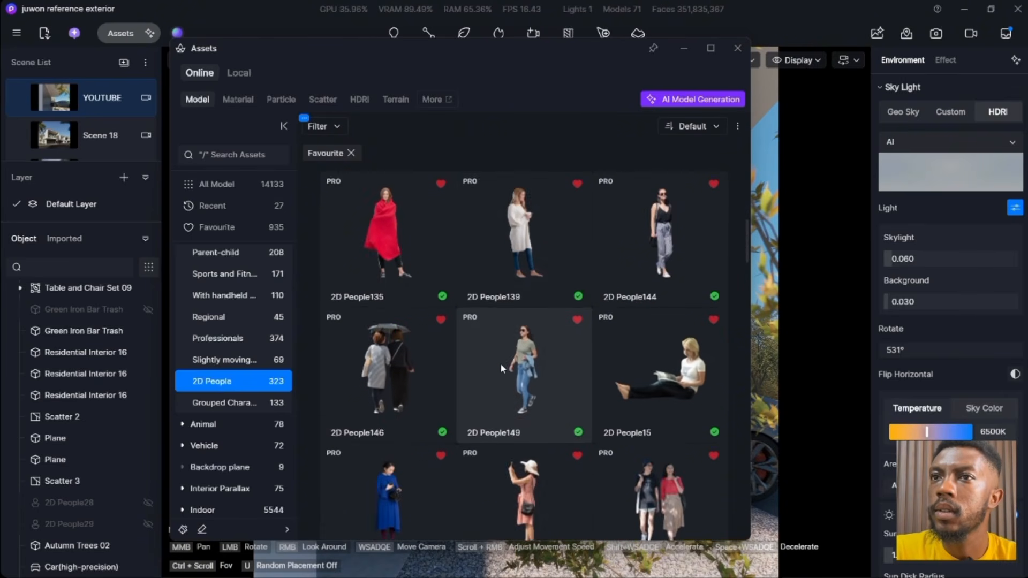
scroll(540, 374, "down", 2)
scroll(555, 377, "down", 5)
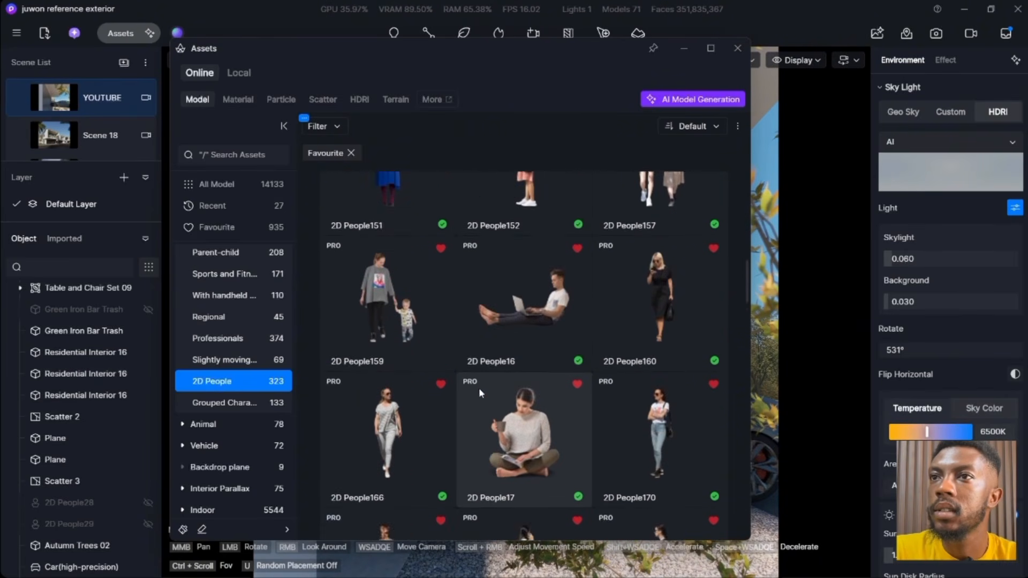
scroll(575, 379, "down", 1)
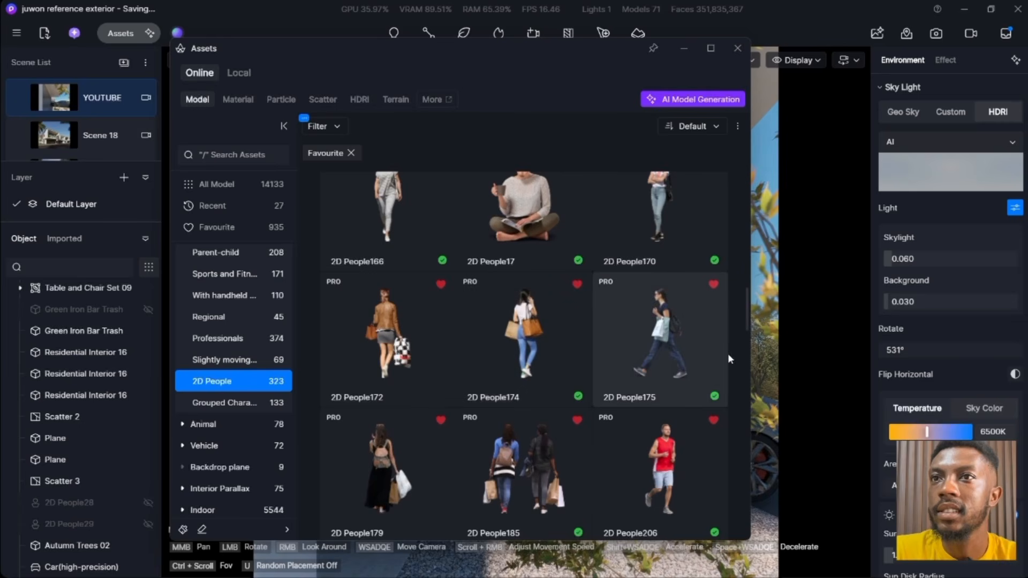
scroll(589, 384, "down", 6)
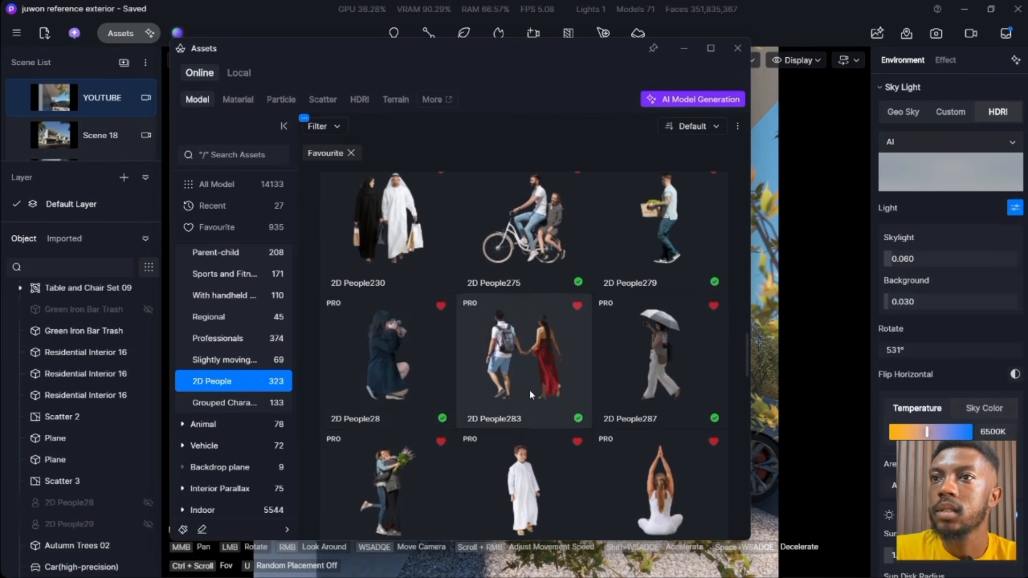
Place the crouching photographer 2D People28 on the shaded concrete floor in front of the car's nose
left_click(399, 357)
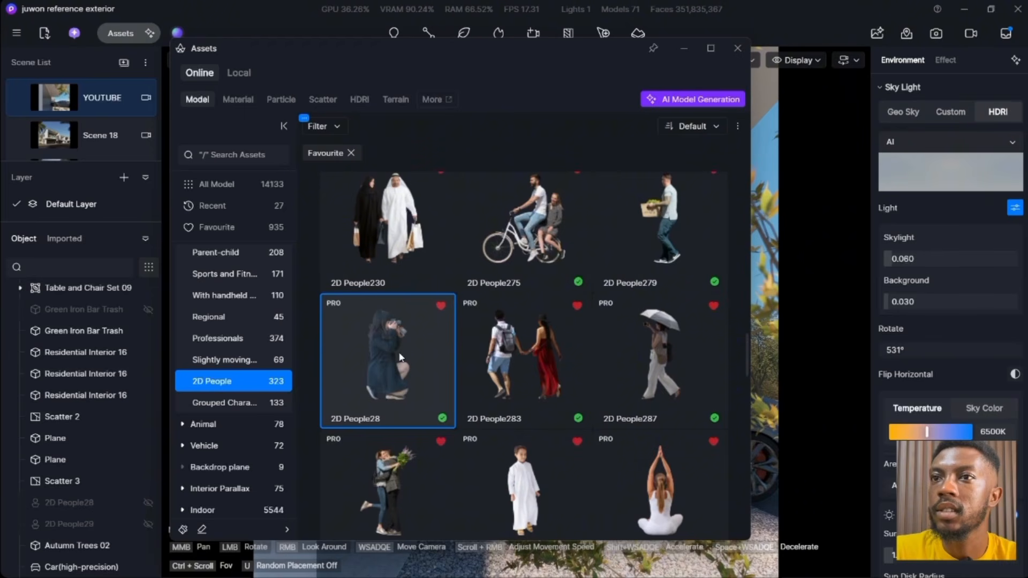
left_click(686, 50)
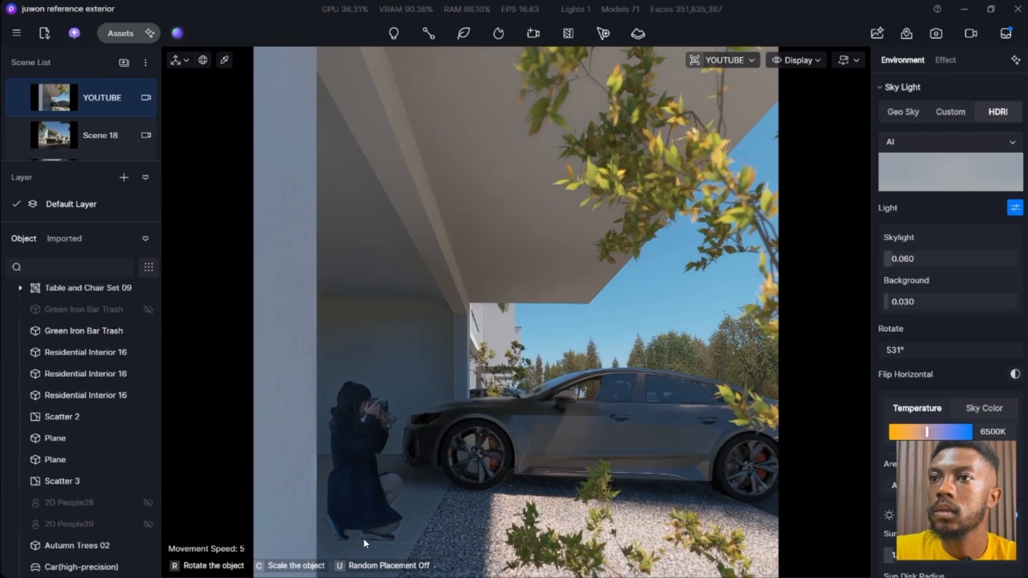
left_click(363, 534)
left_click(550, 341)
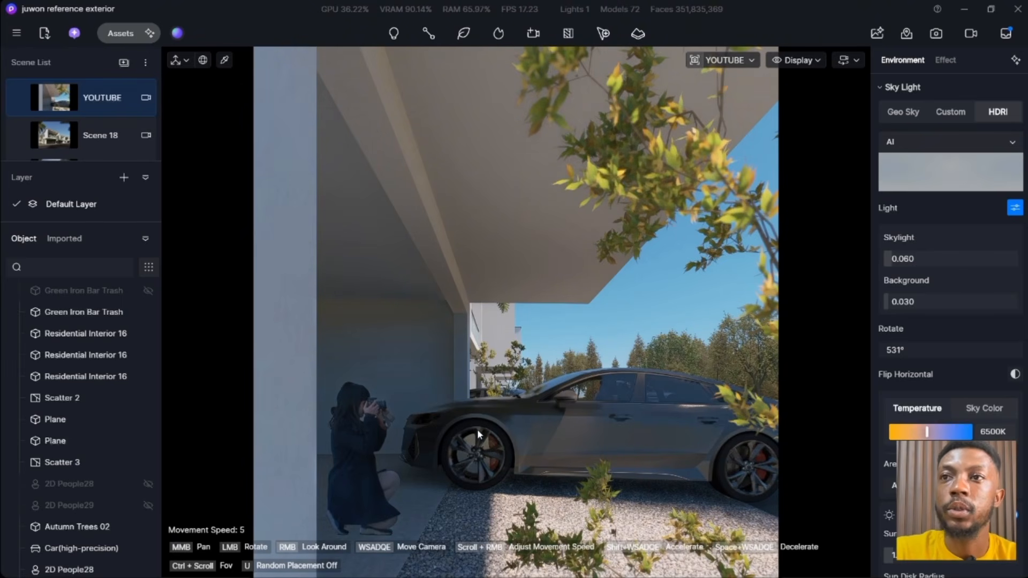
left_click(366, 431)
left_click(557, 329)
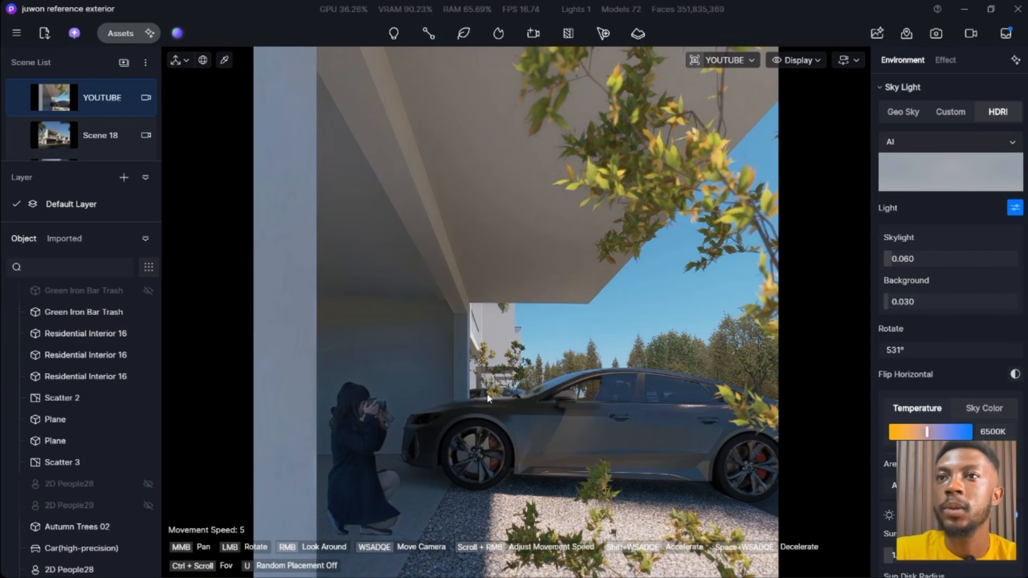
Render the YOUTUBE scene as a 2k image in original aspect ratio, saved as YOUTUBE(1).png in the submit project folder
left_click(936, 33)
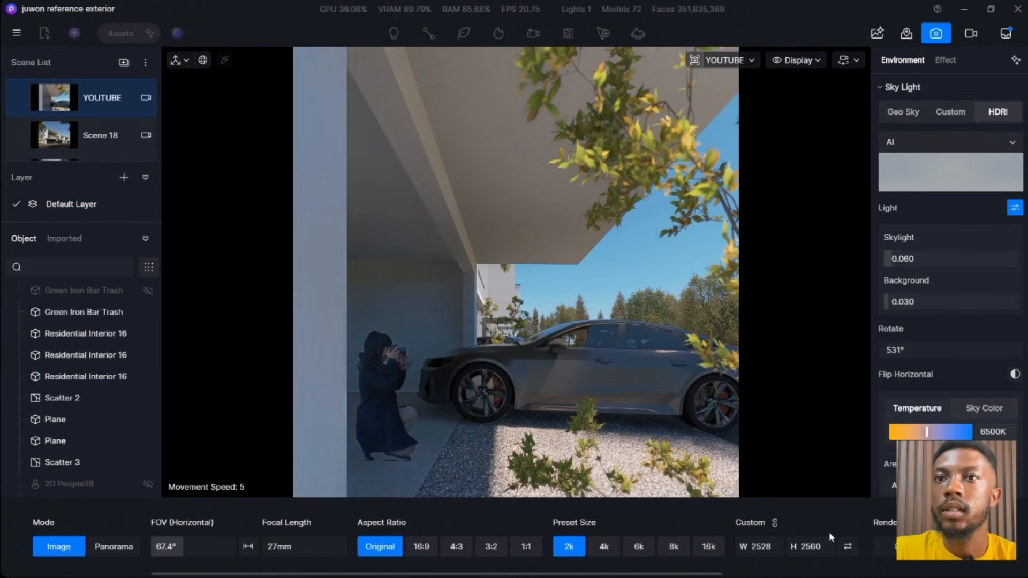
left_click(963, 546)
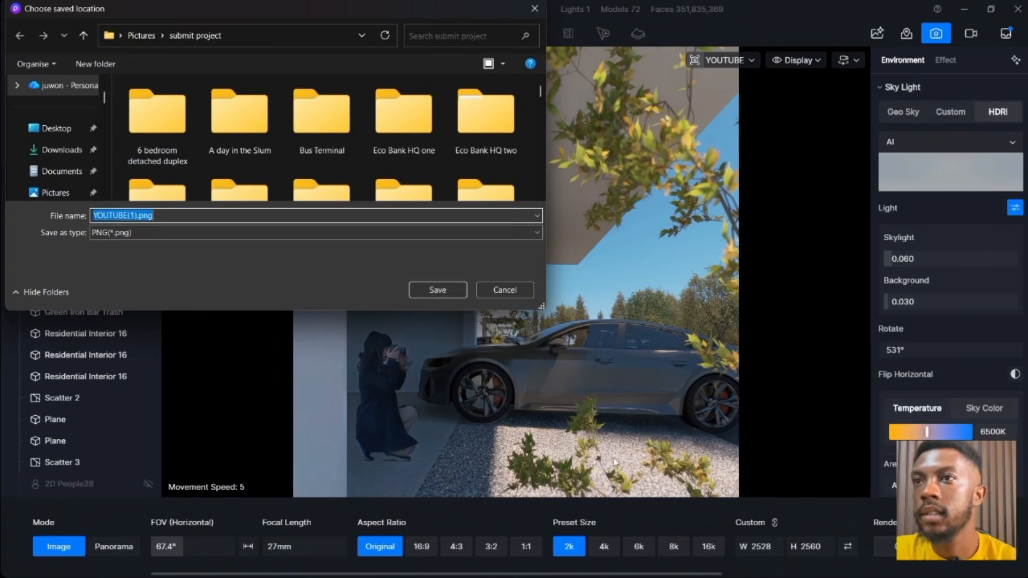
left_click(444, 286)
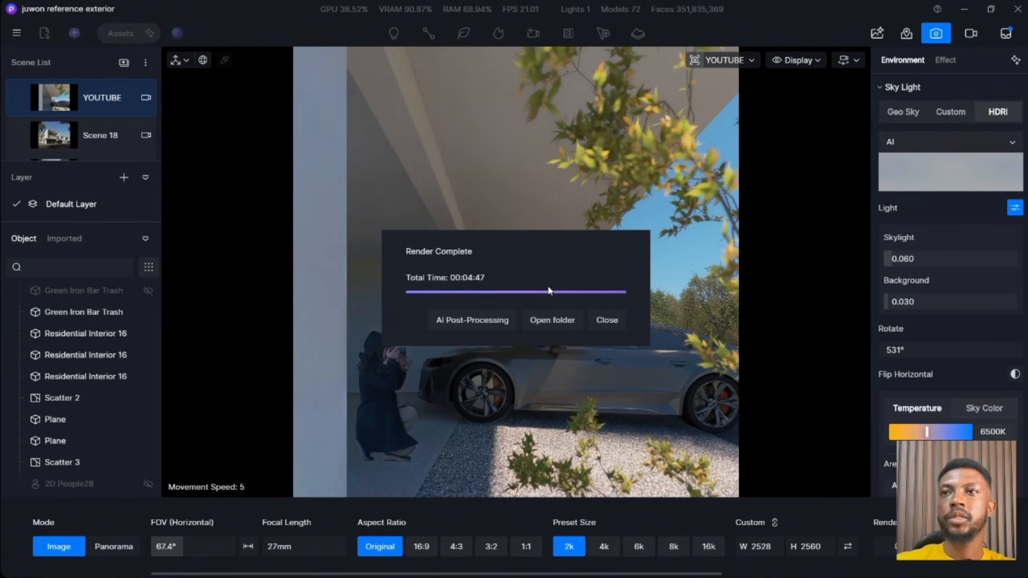
Load the YOUTUBE(1) render into AI Post-Processing and set AI Style Transfer to the realistic Style Transfer from Reference option
left_click(466, 321)
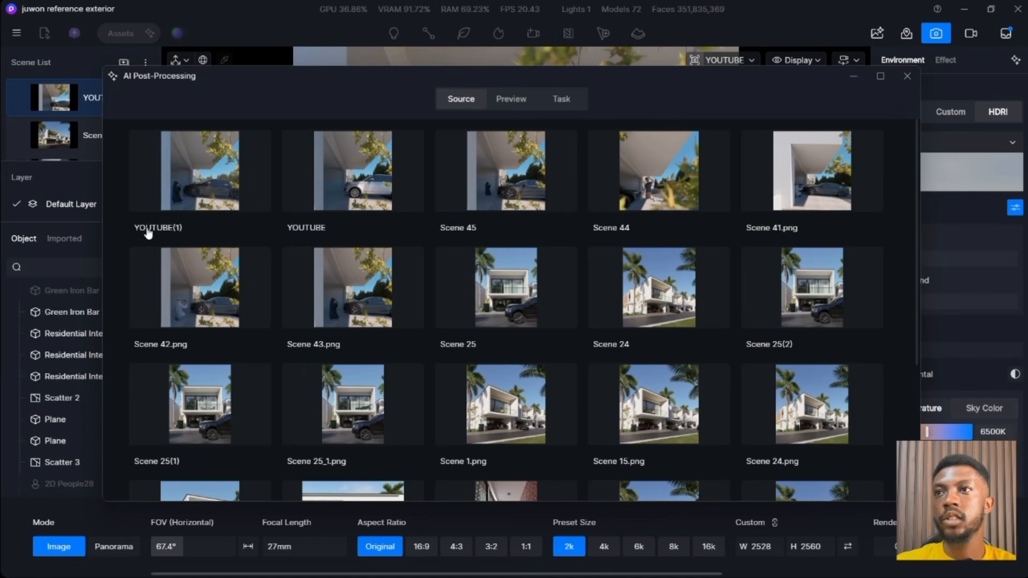
left_click(182, 183)
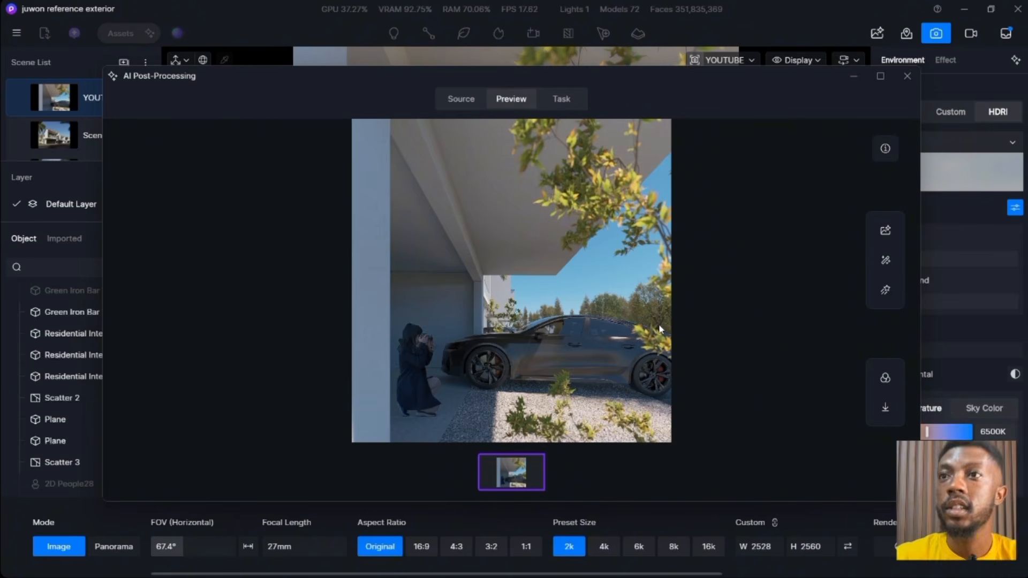
left_click(890, 260)
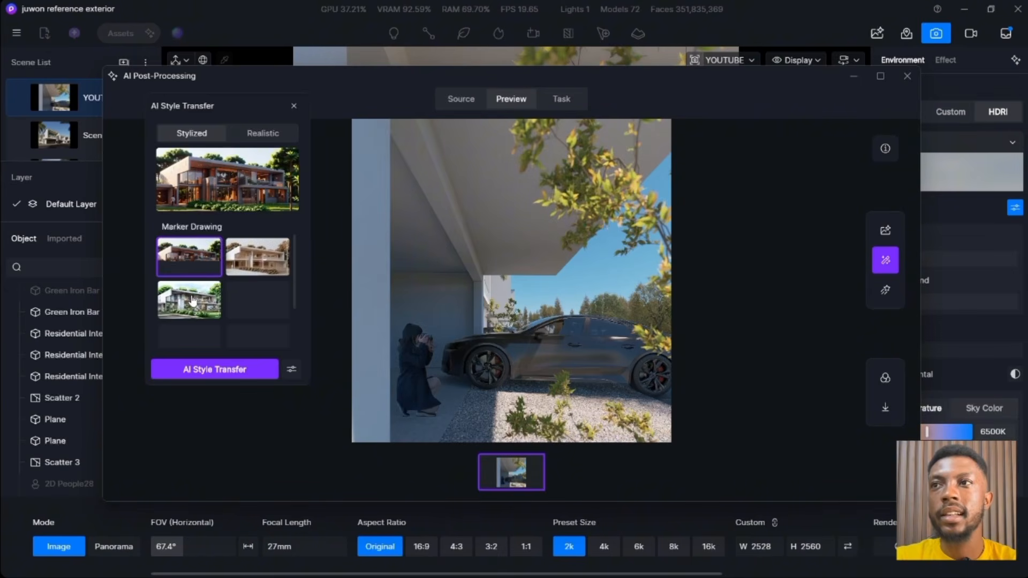
scroll(193, 300, "down", 10)
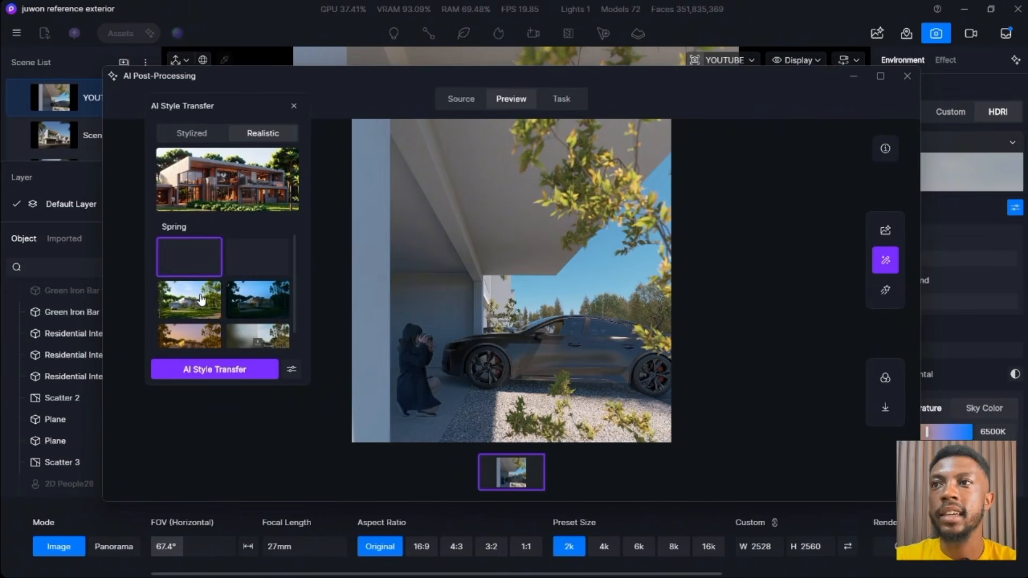
left_click(201, 299)
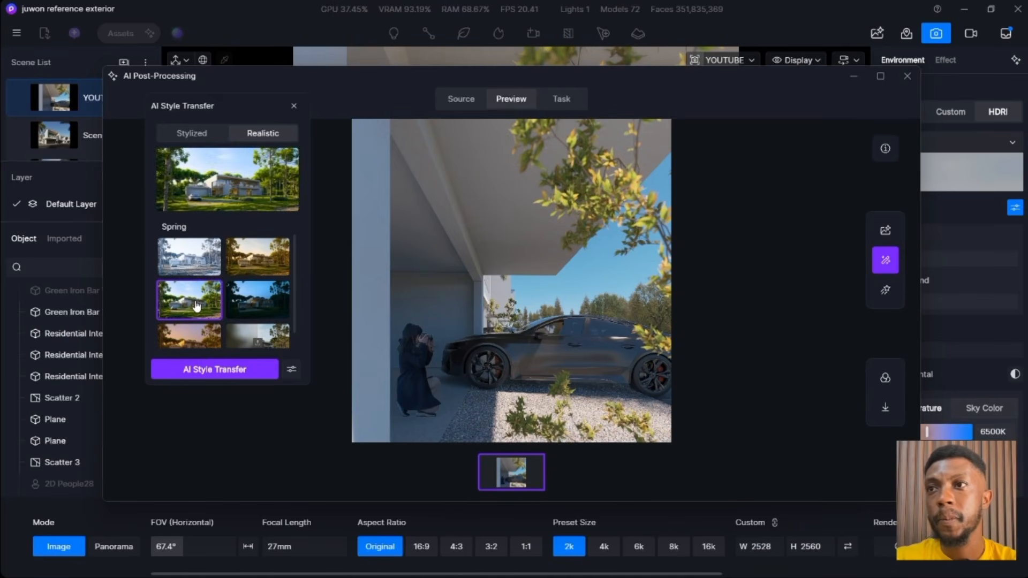
left_click(254, 343)
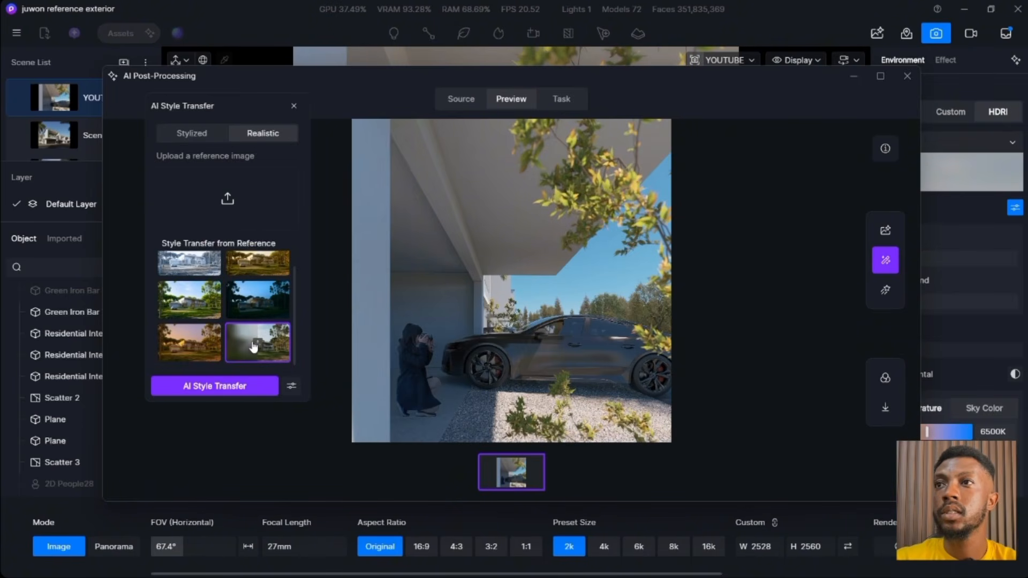
Compare the downloaded photos of the black and the white Range Rover as possible style references for the render
left_click(226, 198)
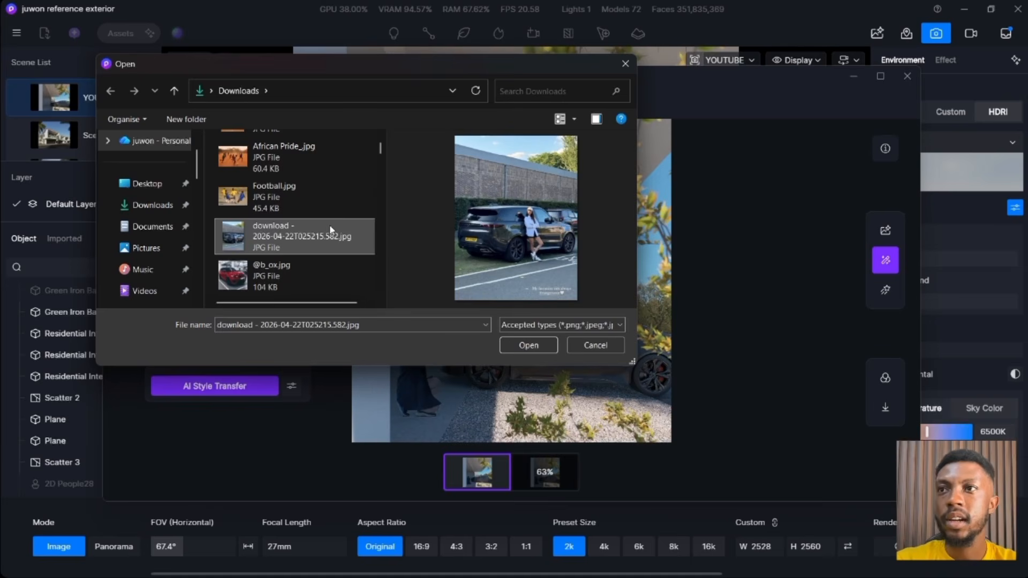
left_click(294, 274)
left_click(293, 238)
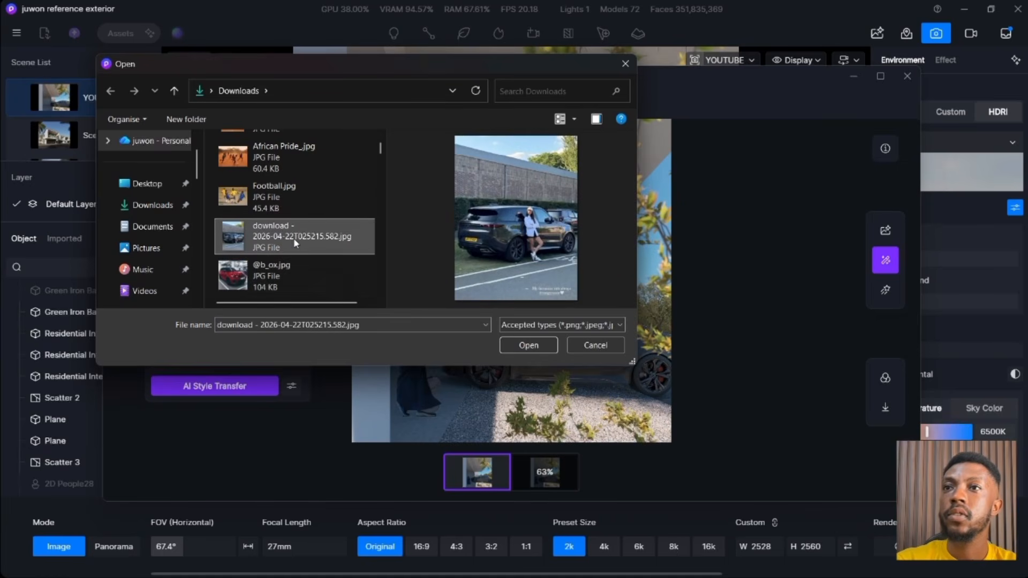
scroll(338, 259, "down", 2)
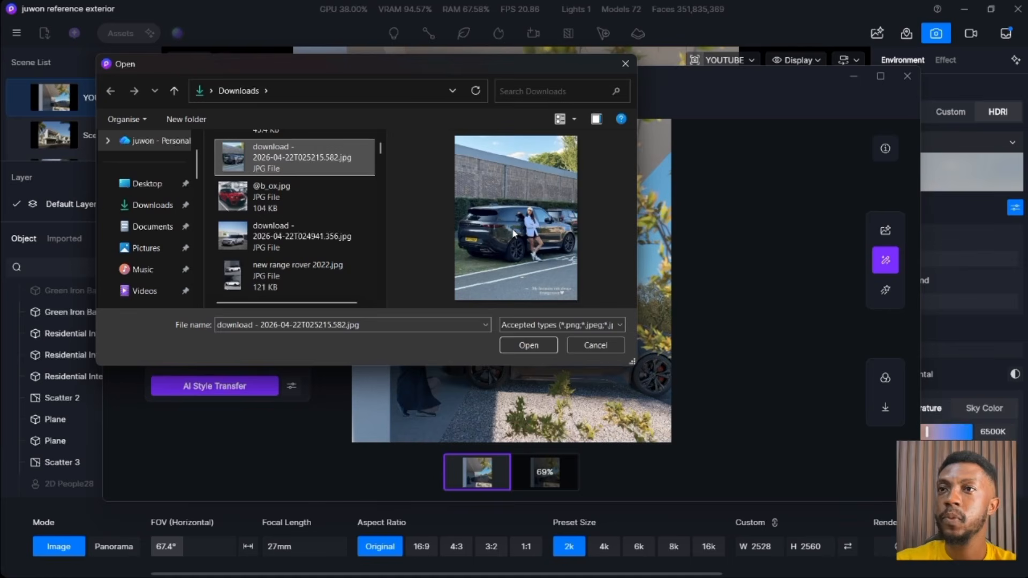
left_click(273, 245)
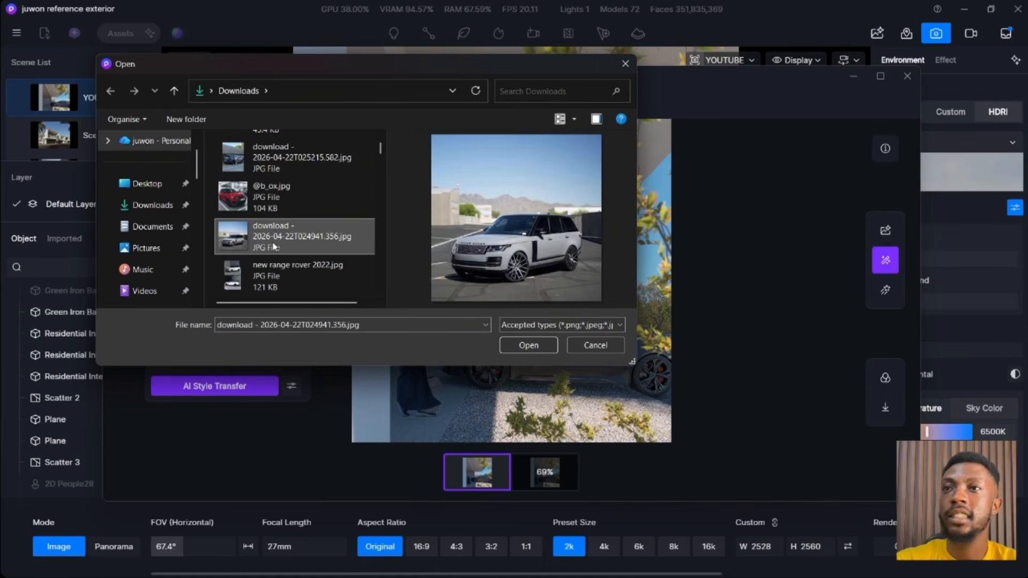
left_click(316, 163)
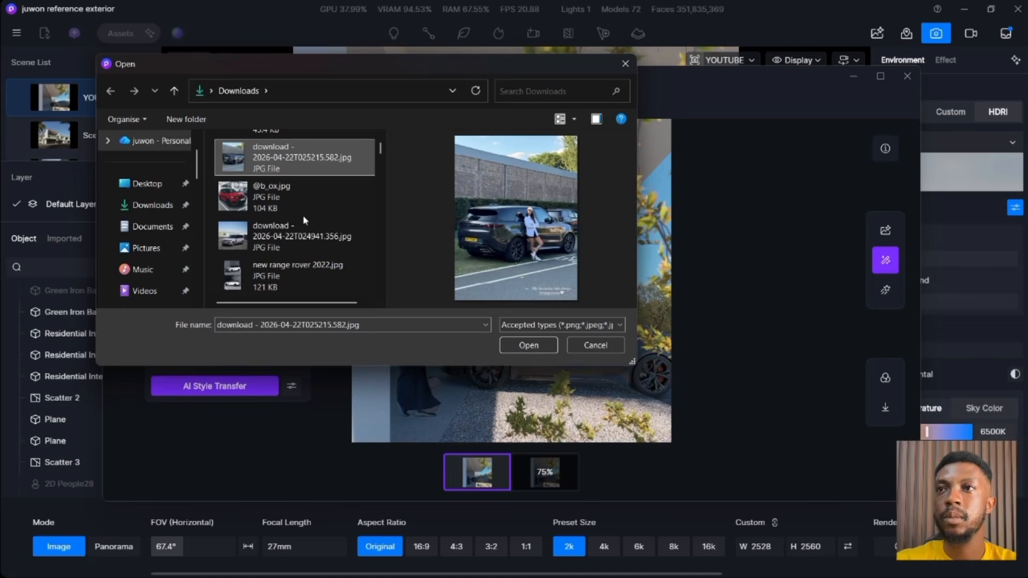
left_click(293, 232)
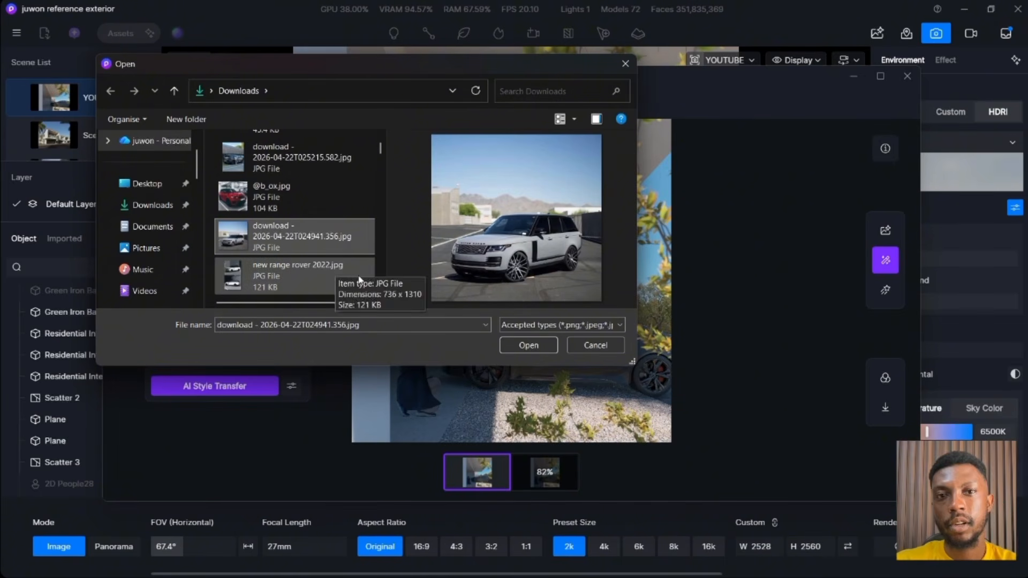
left_click(282, 170)
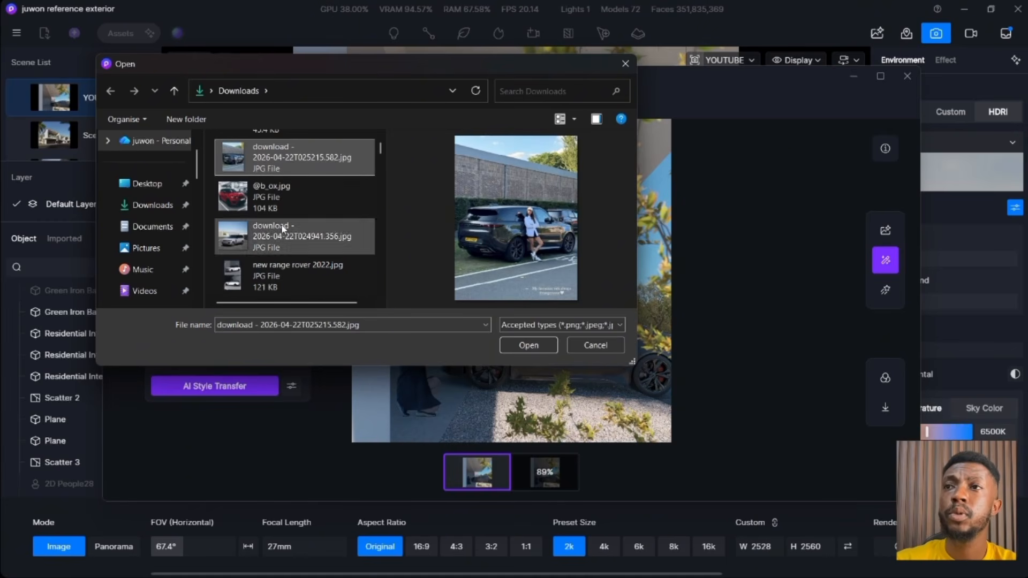
left_click(289, 236)
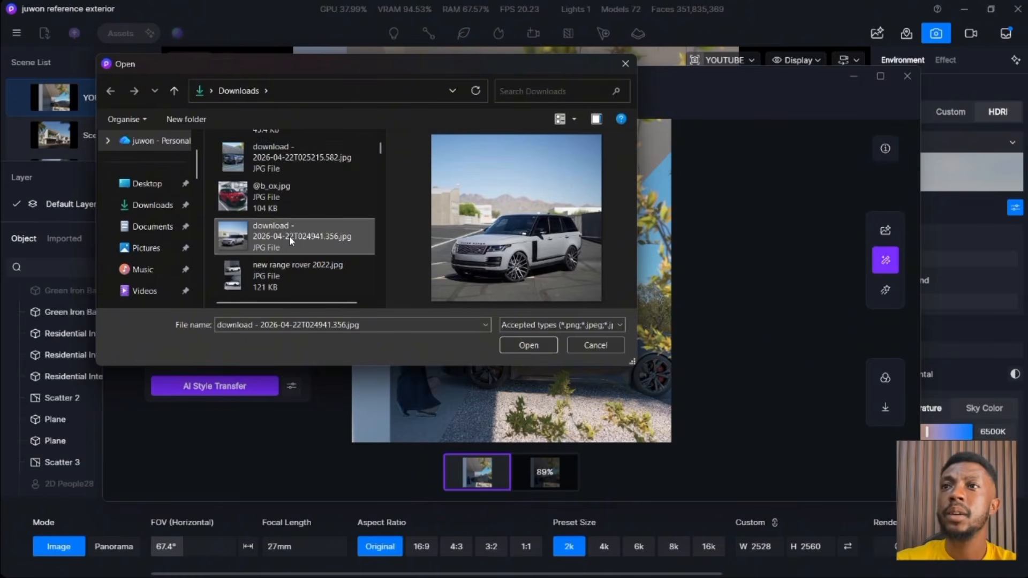
left_click(292, 169)
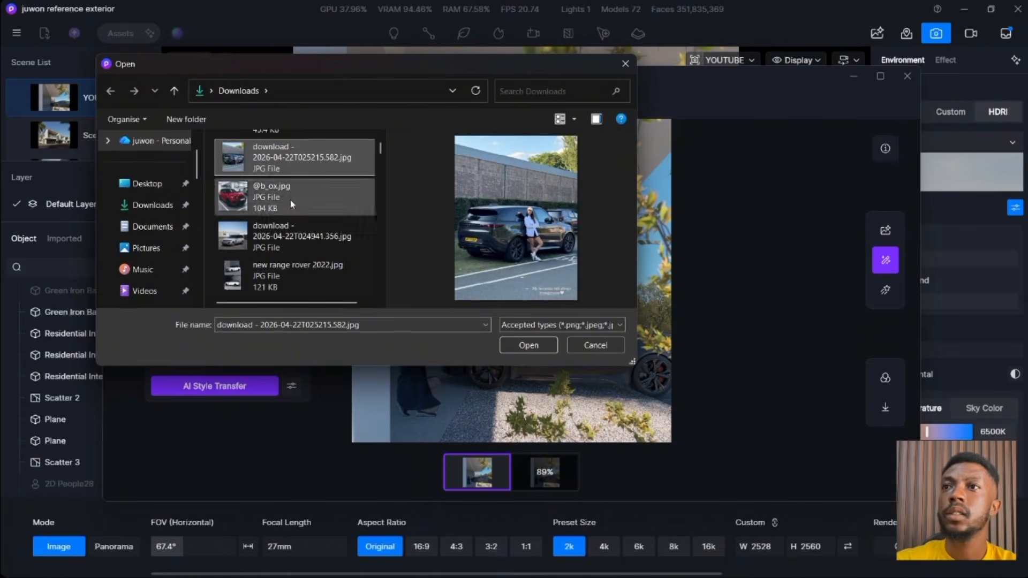
left_click(285, 251)
left_click(291, 159)
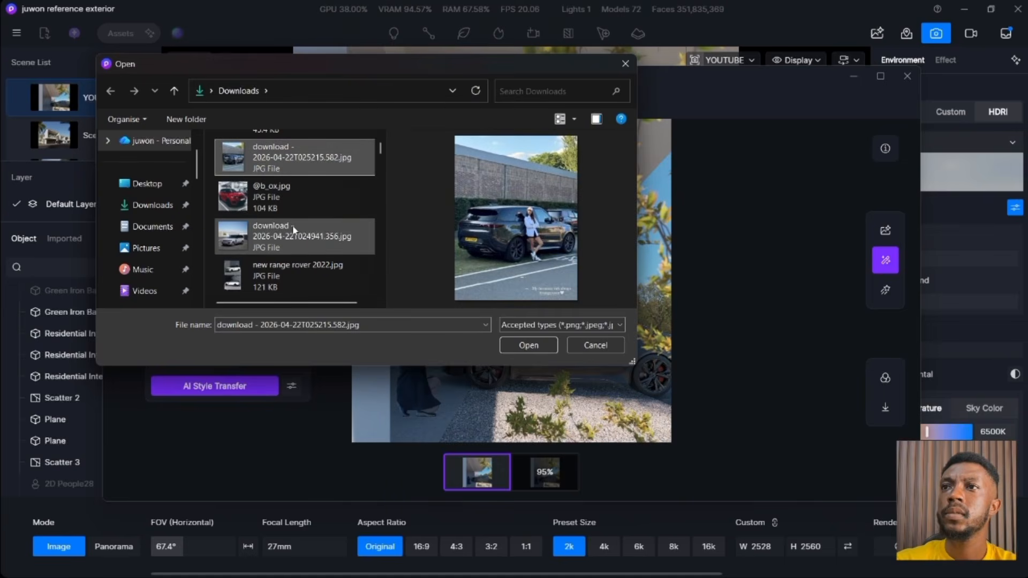
left_click(292, 236)
left_click(287, 203)
Upload download - 2026-04-22T025215.582.jpg as the reference image and run AI Style Transfer on the render
left_click(291, 165)
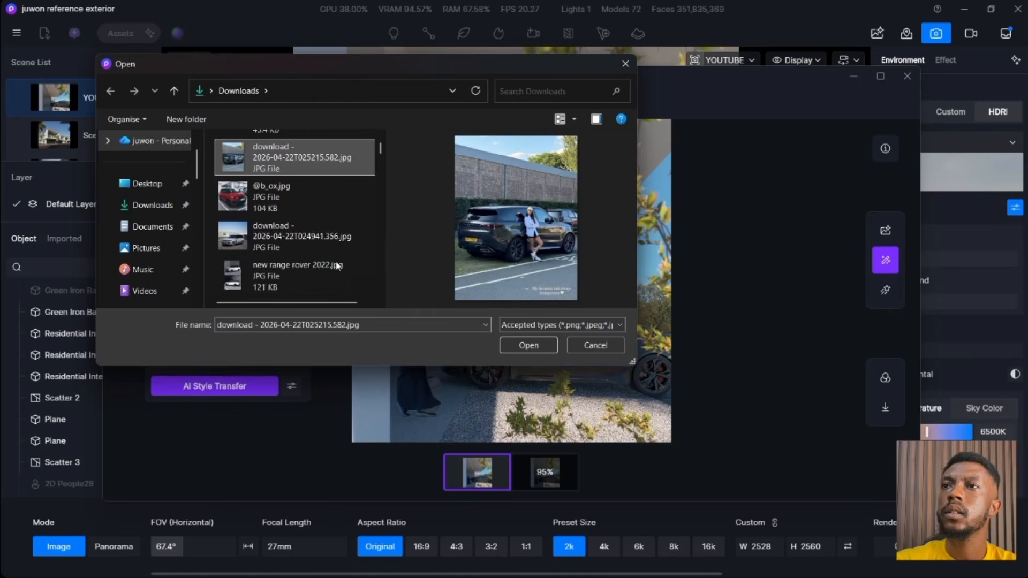
left_click(530, 347)
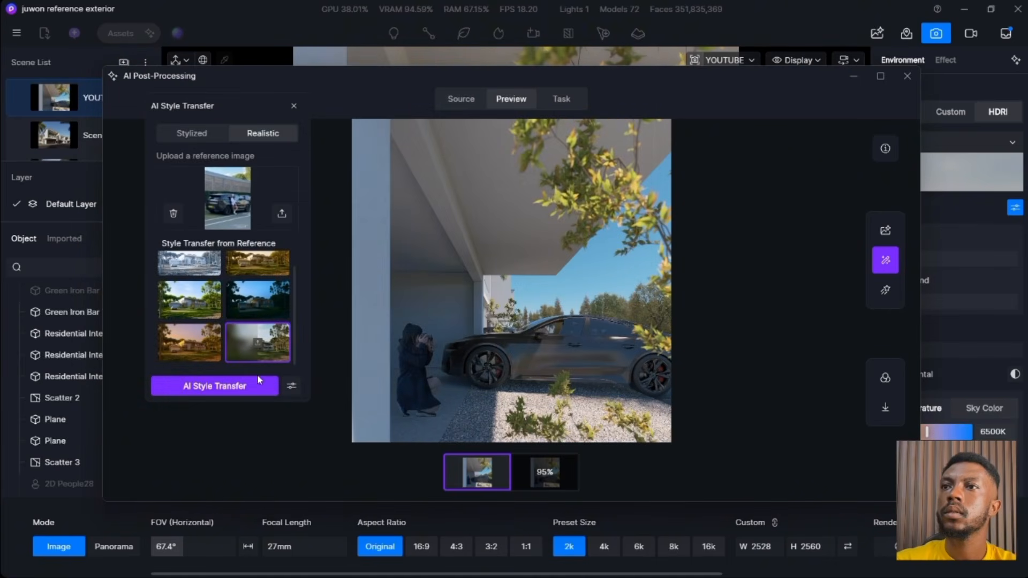
left_click(252, 392)
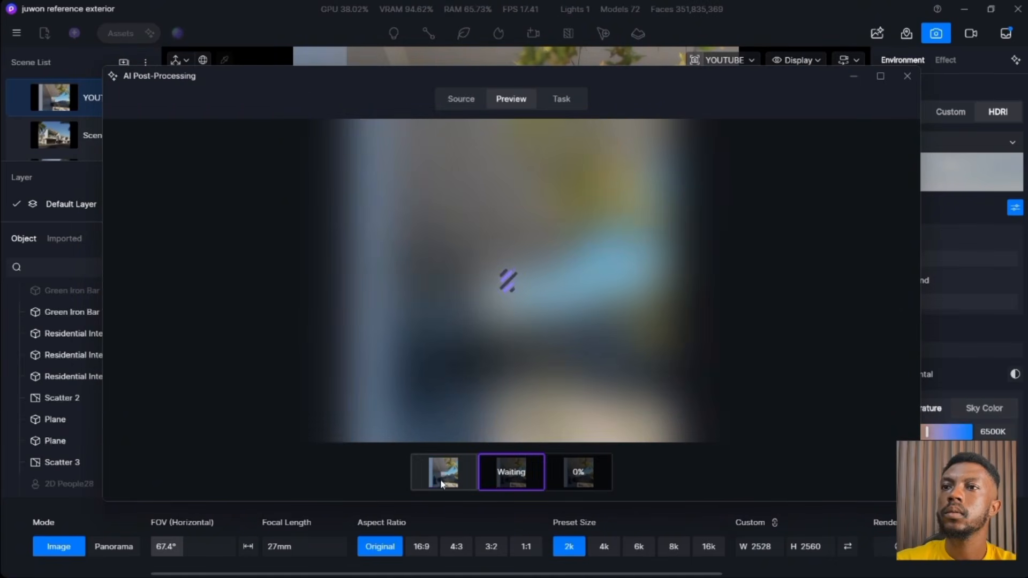
Run another AI Style Transfer on the original render with download - 2026-04-22T024941.356.jpg as the reference image
left_click(885, 260)
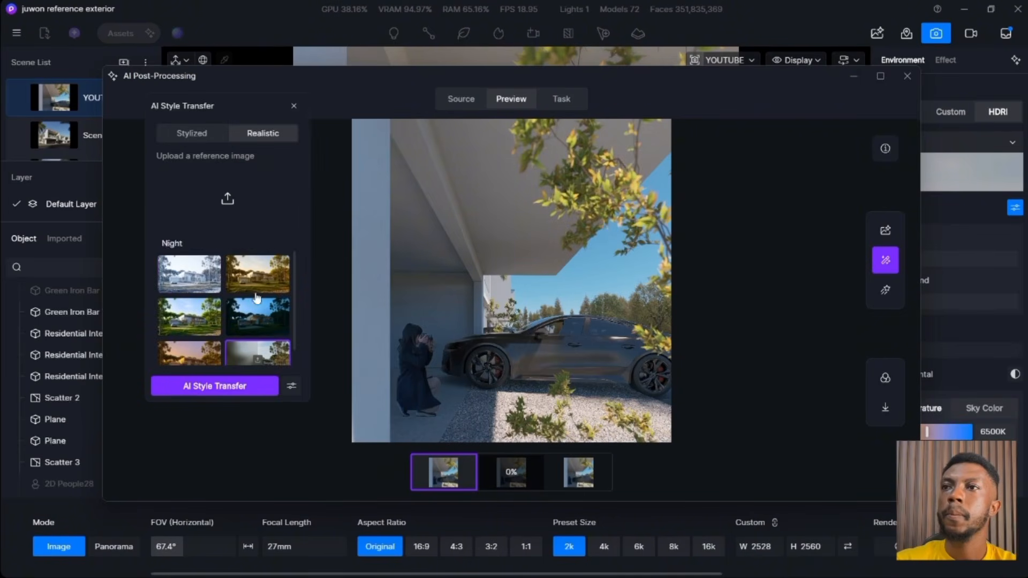
left_click(250, 217)
scroll(308, 229, "down", 2)
scroll(308, 229, "down", 8)
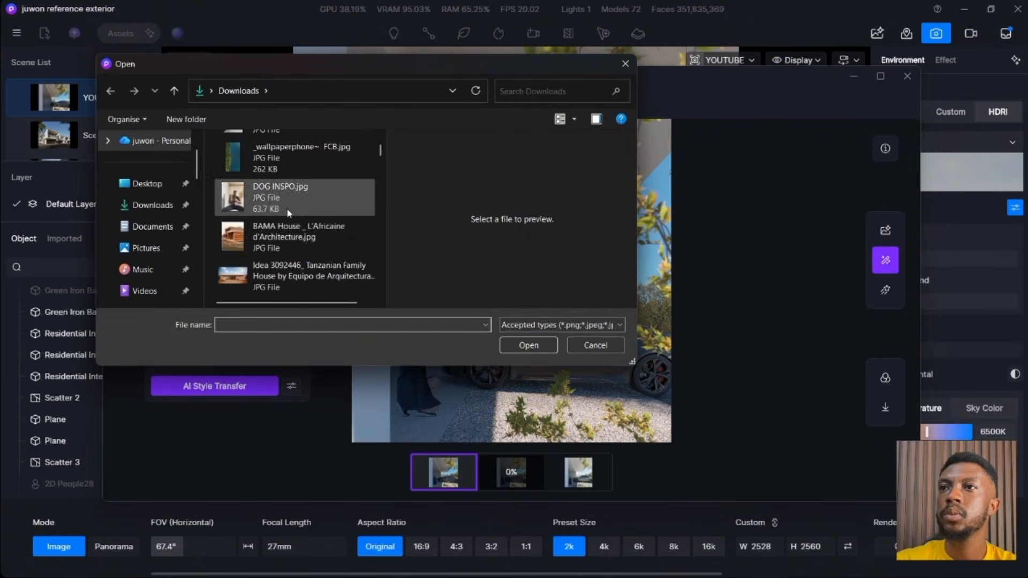
scroll(282, 240, "down", 8)
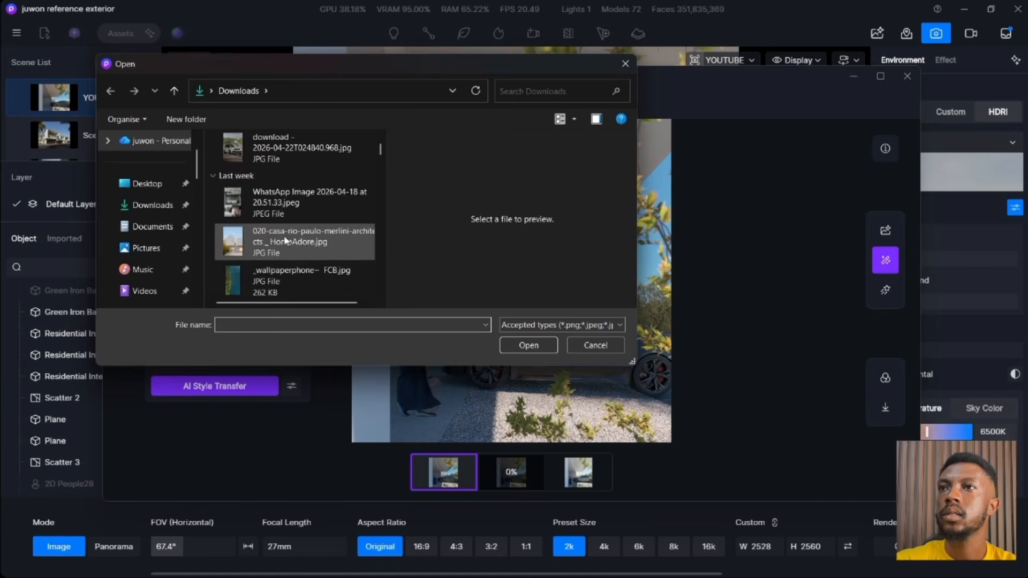
left_click(275, 228)
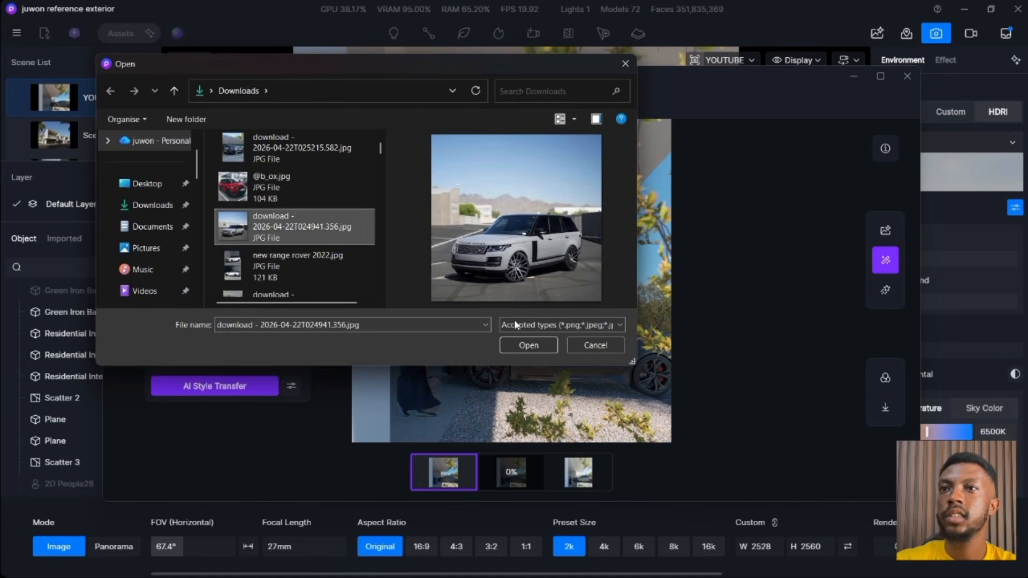
left_click(537, 348)
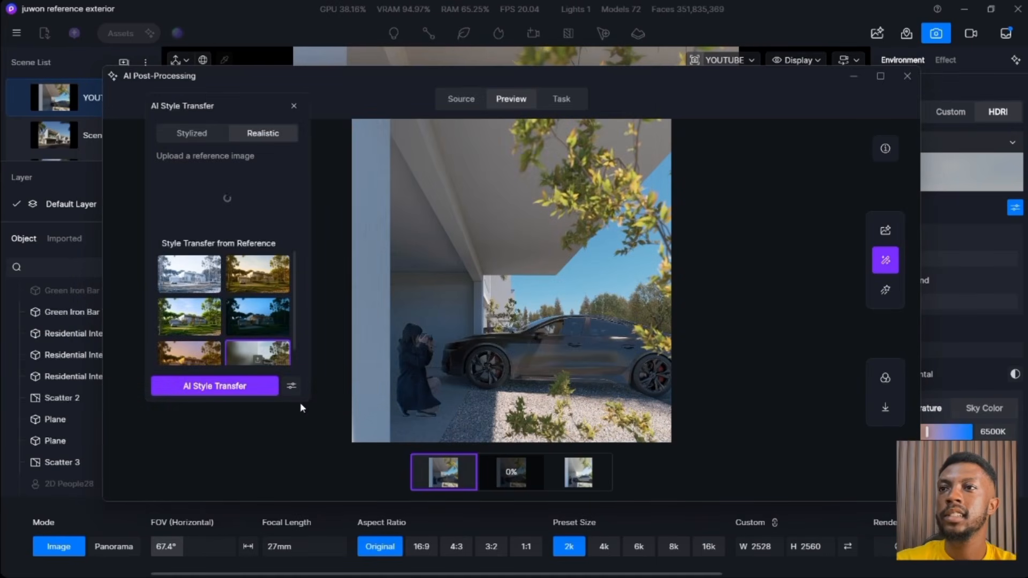
left_click(229, 389)
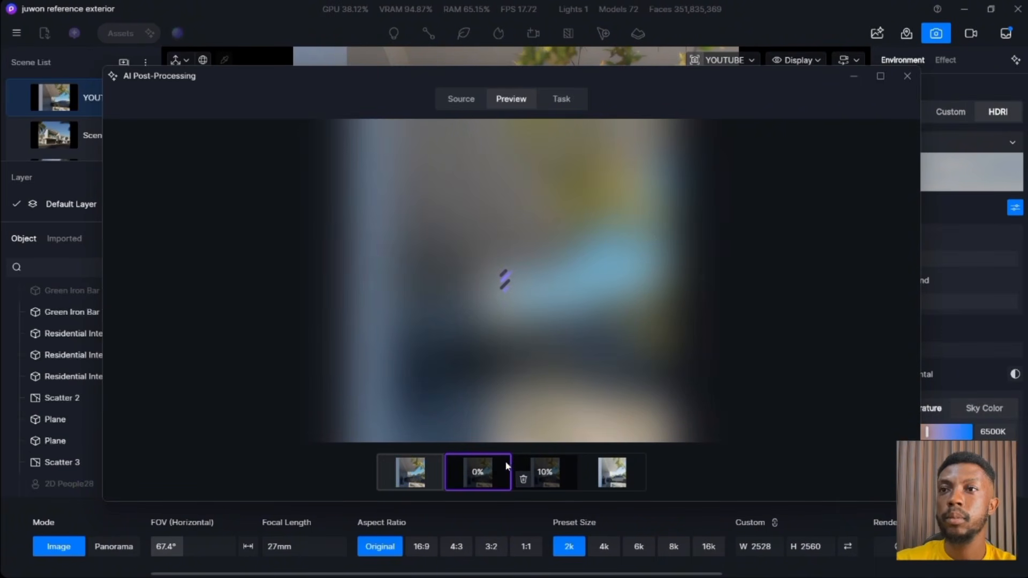
Examine the car, wheels and crouching photographer in the before/after comparison of the first reference-photo style transfer
left_click(548, 470)
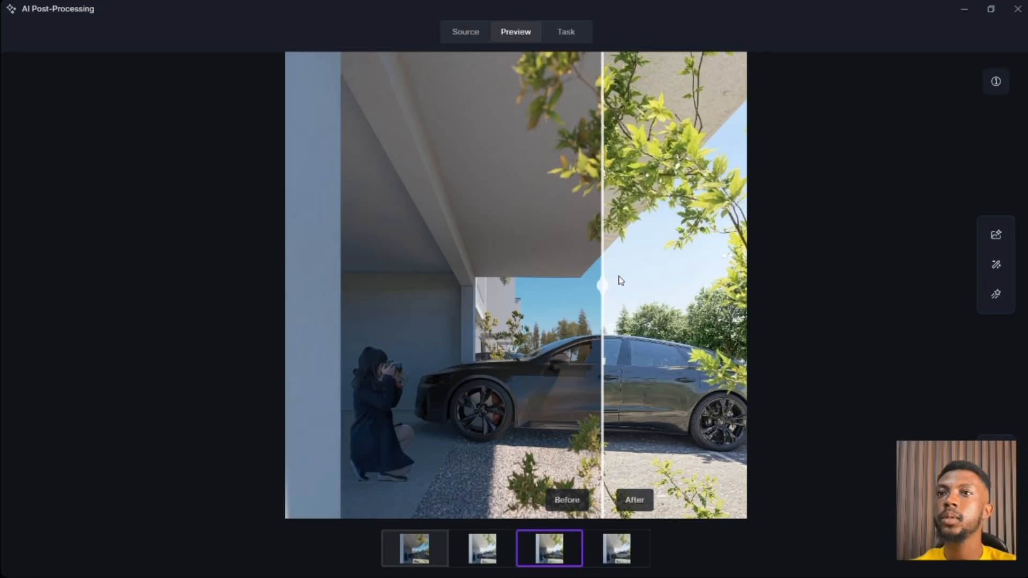
left_click_drag(620, 280, 86, 311)
scroll(568, 410, "up", 7)
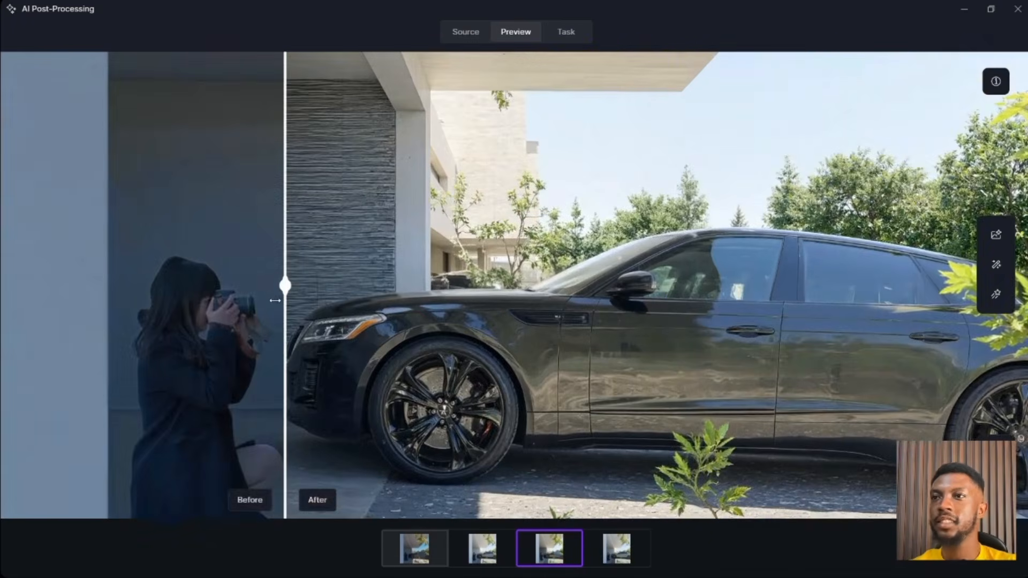
left_click_drag(276, 290, 91, 277)
scroll(346, 321, "up", 3)
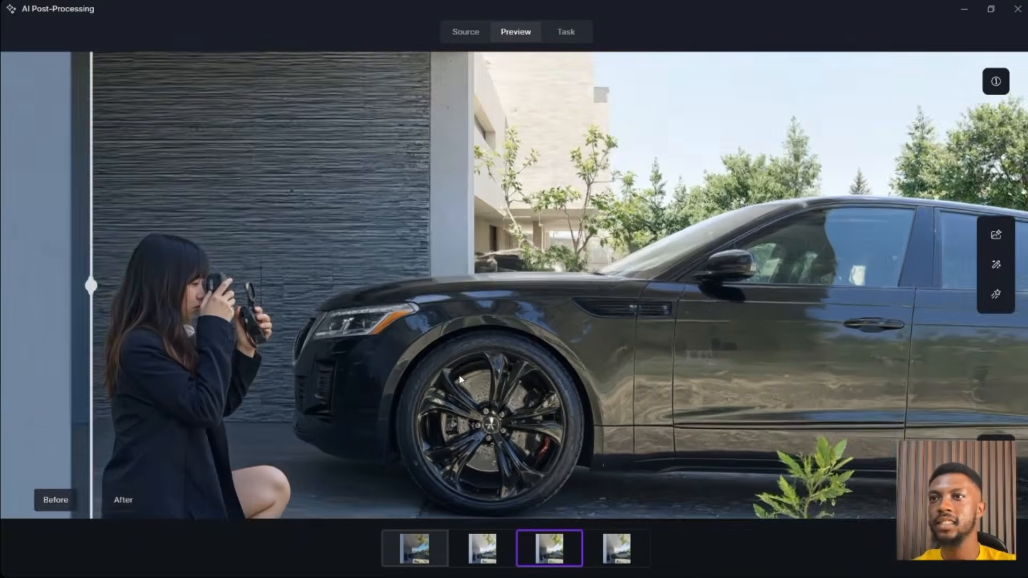
scroll(556, 326, "down", 8)
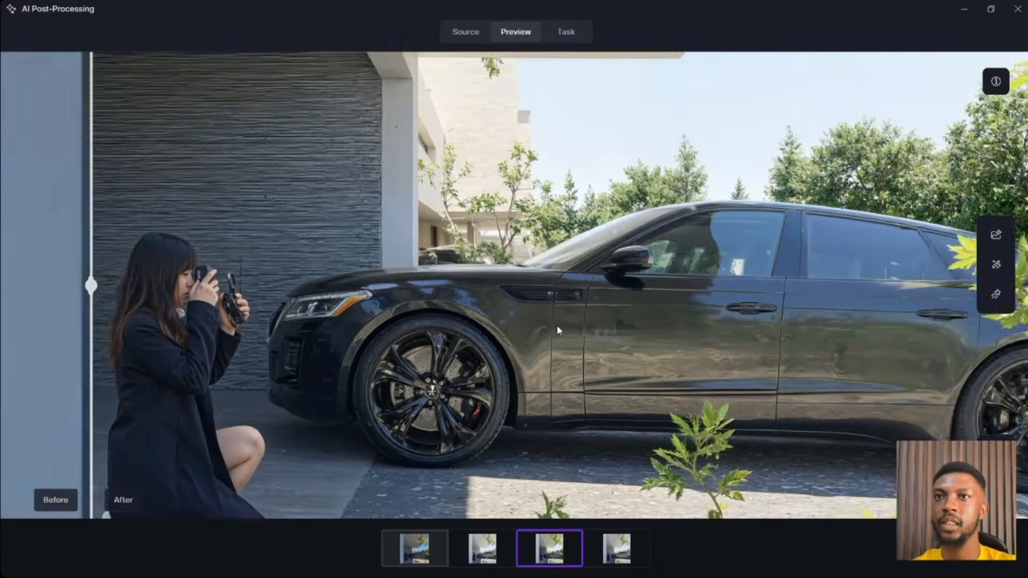
scroll(604, 316, "up", 6)
scroll(604, 316, "down", 5)
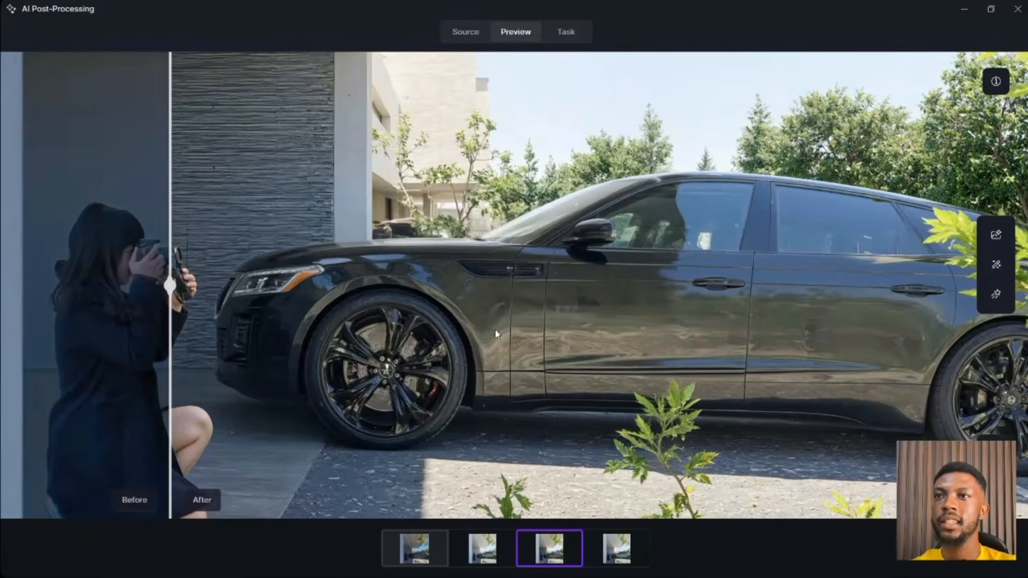
scroll(665, 325, "down", 2)
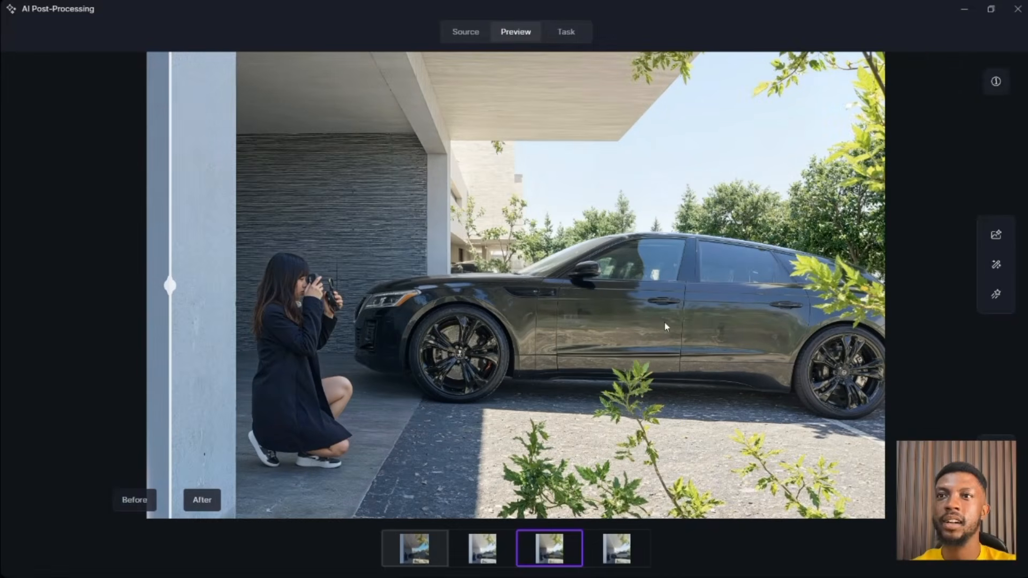
scroll(539, 322, "up", 3)
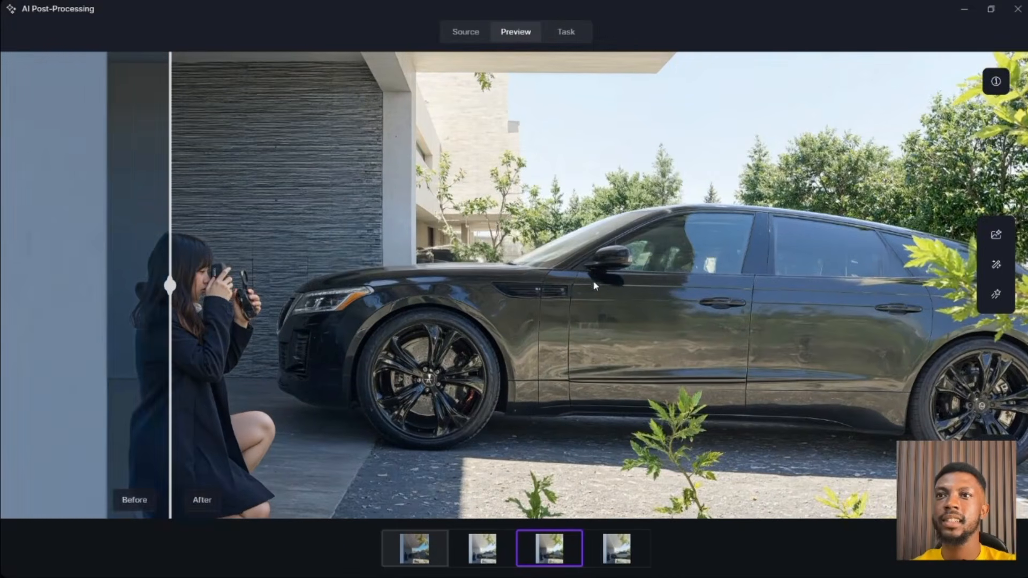
scroll(504, 285, "down", 4)
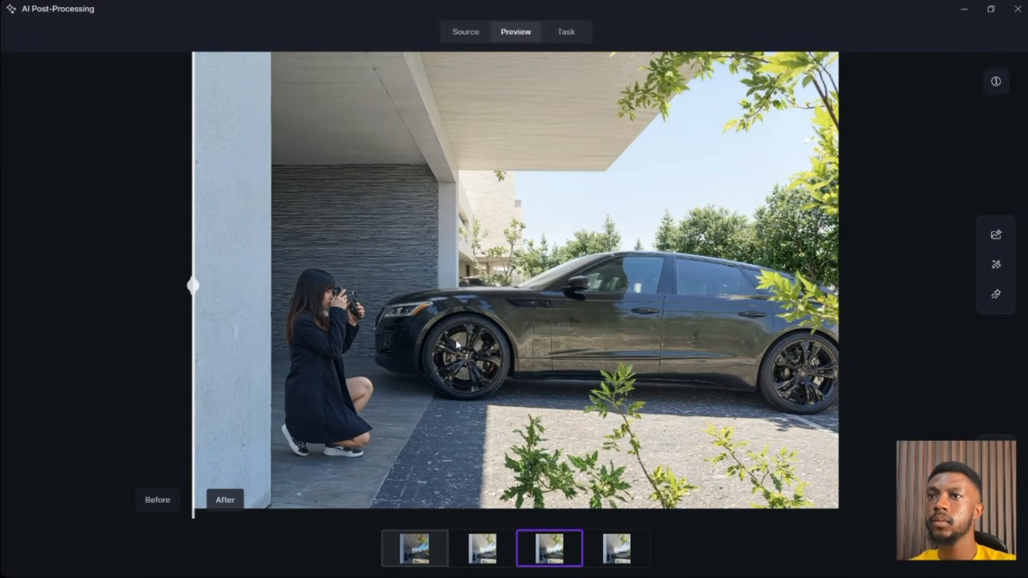
scroll(586, 303, "up", 2)
scroll(592, 301, "down", 2)
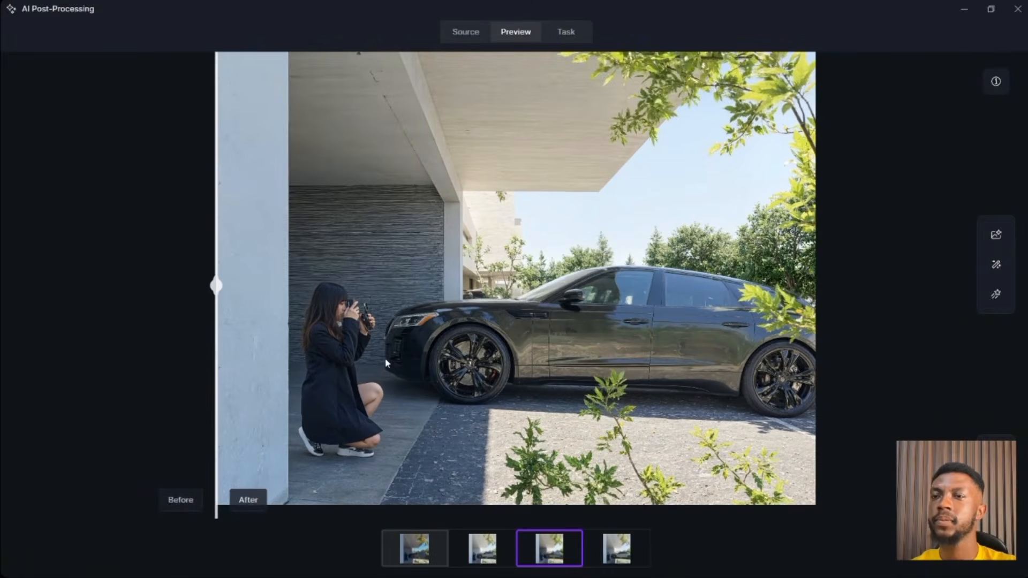
scroll(598, 298, "up", 2)
scroll(598, 299, "up", 3)
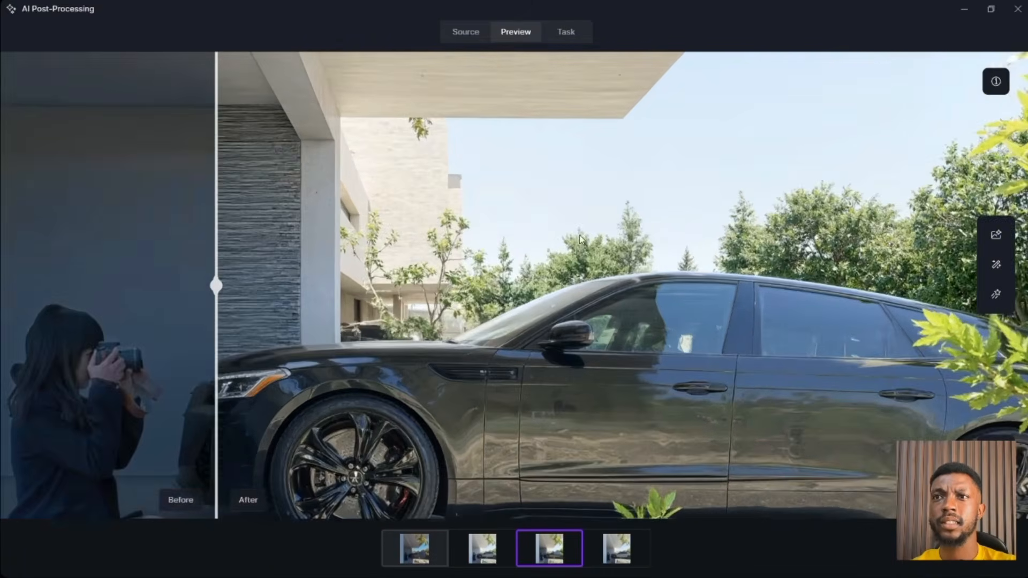
scroll(416, 317, "down", 1)
scroll(416, 316, "down", 3)
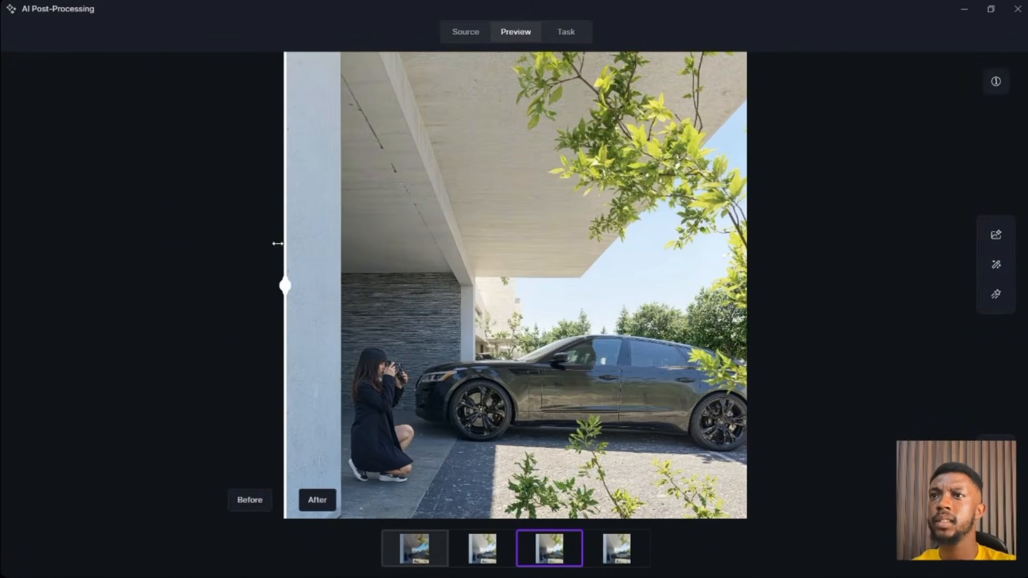
Examine the concrete ceiling, beam, wall texture and overhanging foliage in the same before/after comparison
scroll(488, 156, "up", 5)
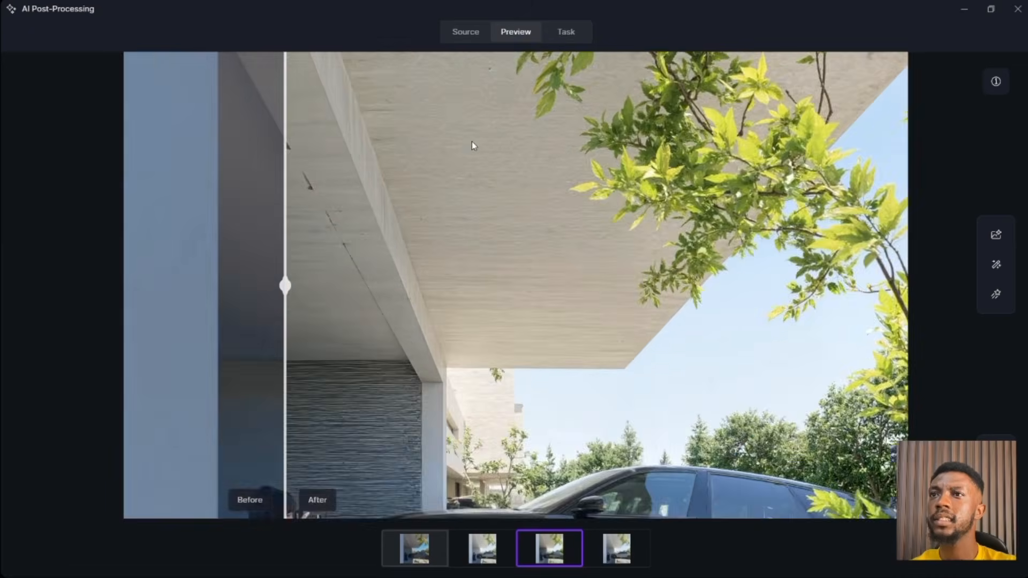
scroll(517, 222, "down", 5)
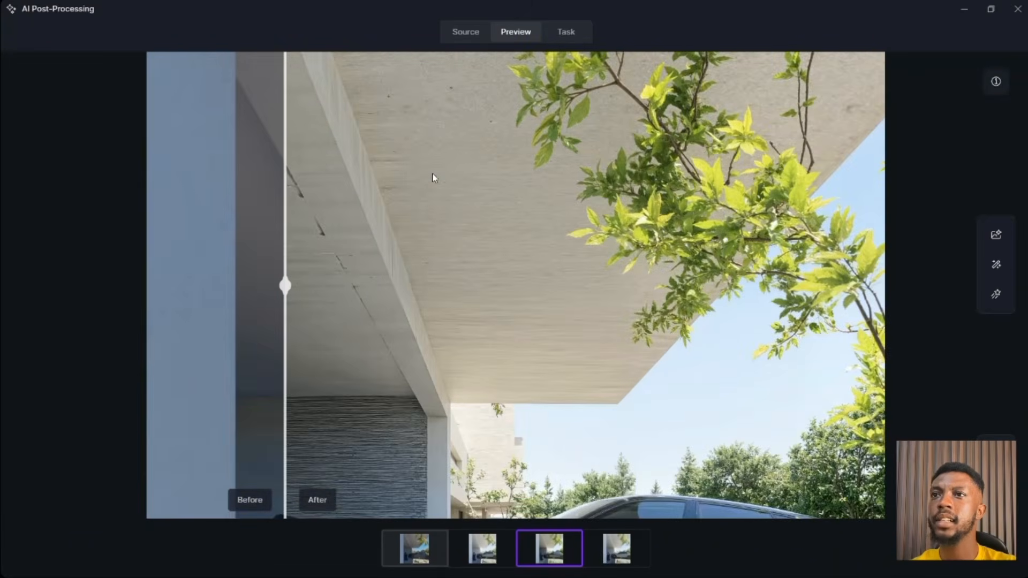
scroll(451, 179, "up", 2)
left_click_drag(277, 276, 55, 285)
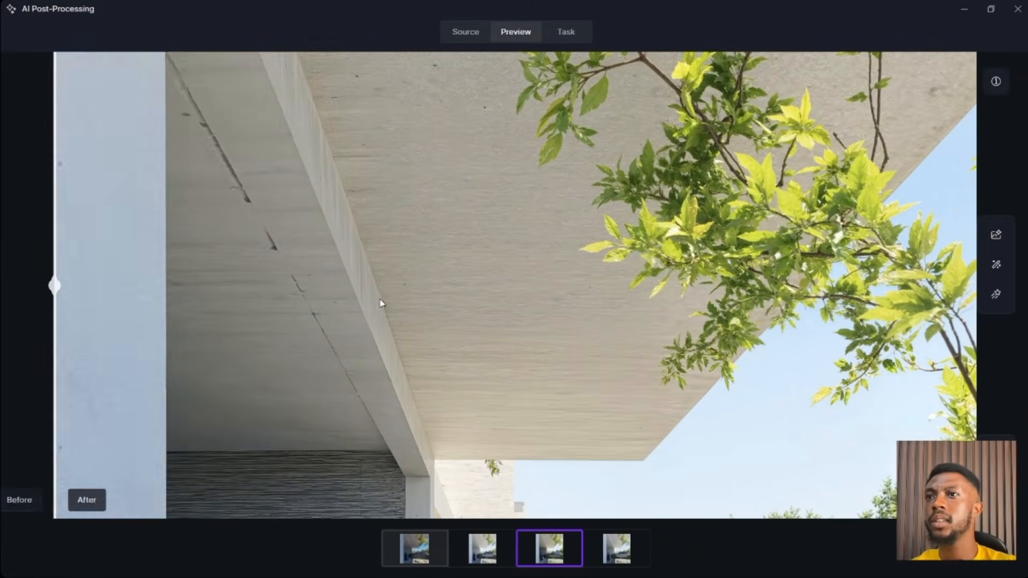
scroll(396, 296, "down", 4)
scroll(406, 293, "up", 4)
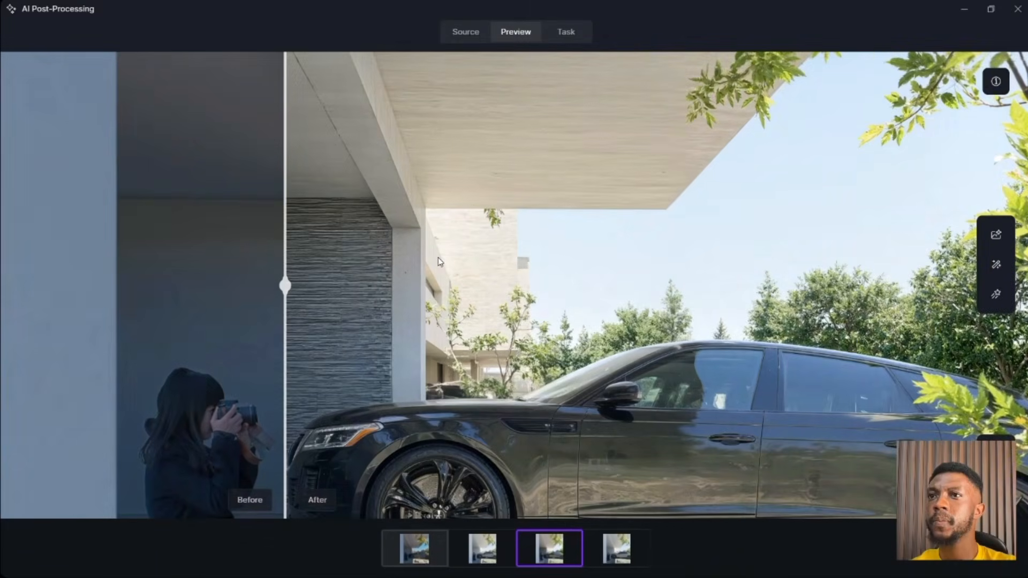
left_click_drag(284, 281, 78, 282)
scroll(333, 235, "down", 2)
scroll(395, 140, "down", 4)
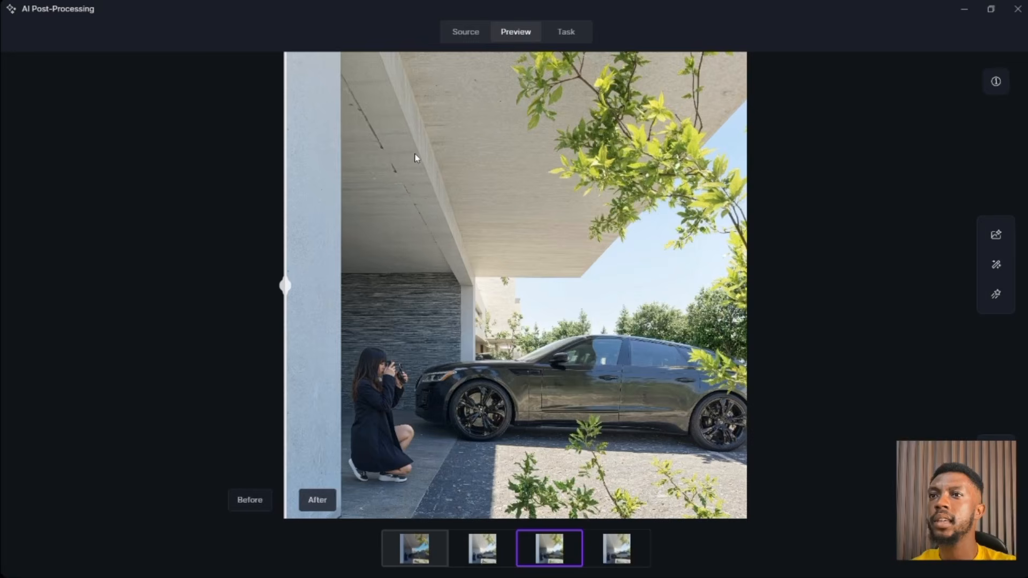
Examine the stone-clad wall, column, ceiling and car in the before/after comparison of the first reference-photo style transfer
scroll(408, 175, "up", 1)
left_click_drag(285, 179, 146, 184)
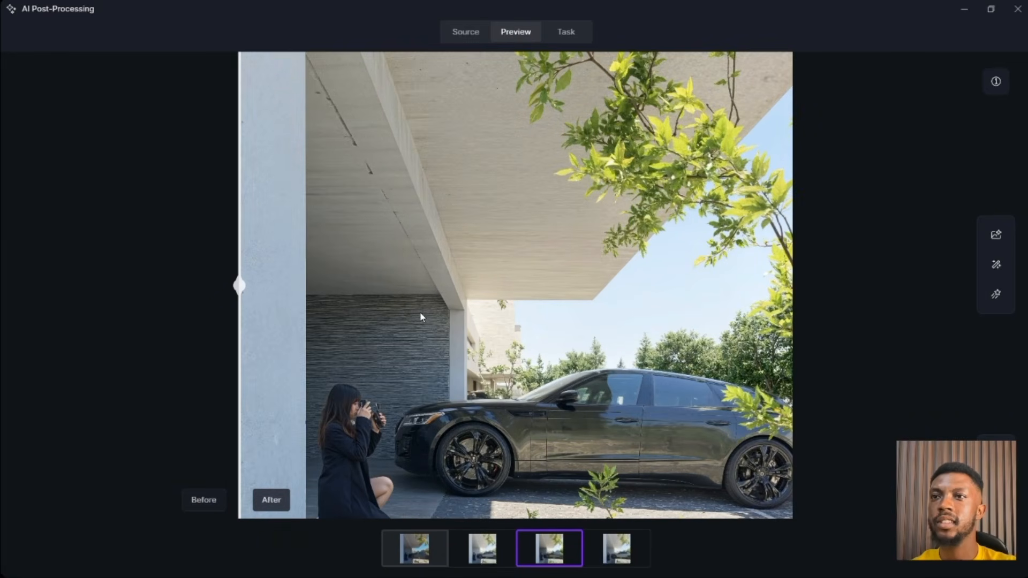
scroll(423, 311, "down", 1)
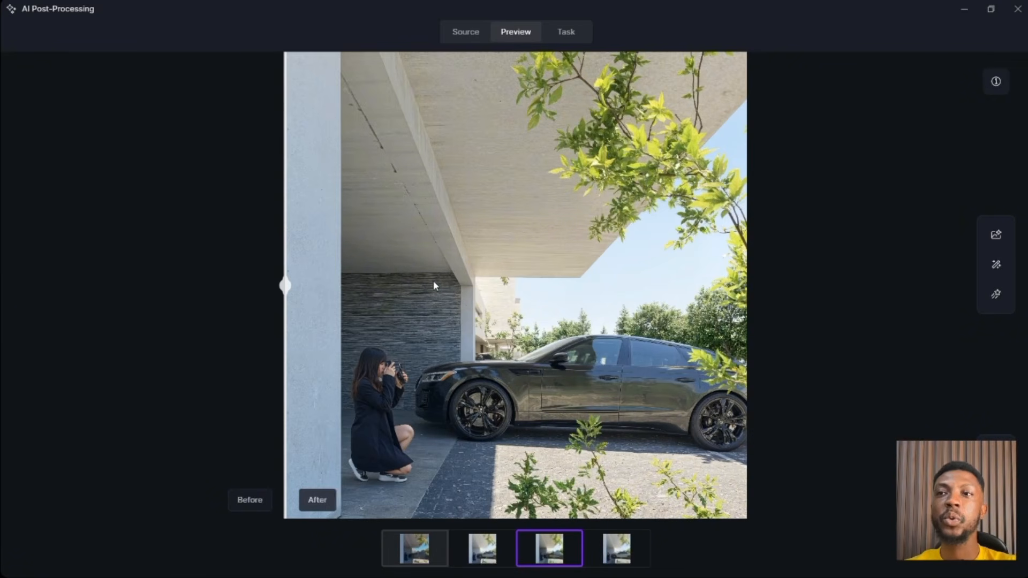
scroll(435, 286, "up", 1)
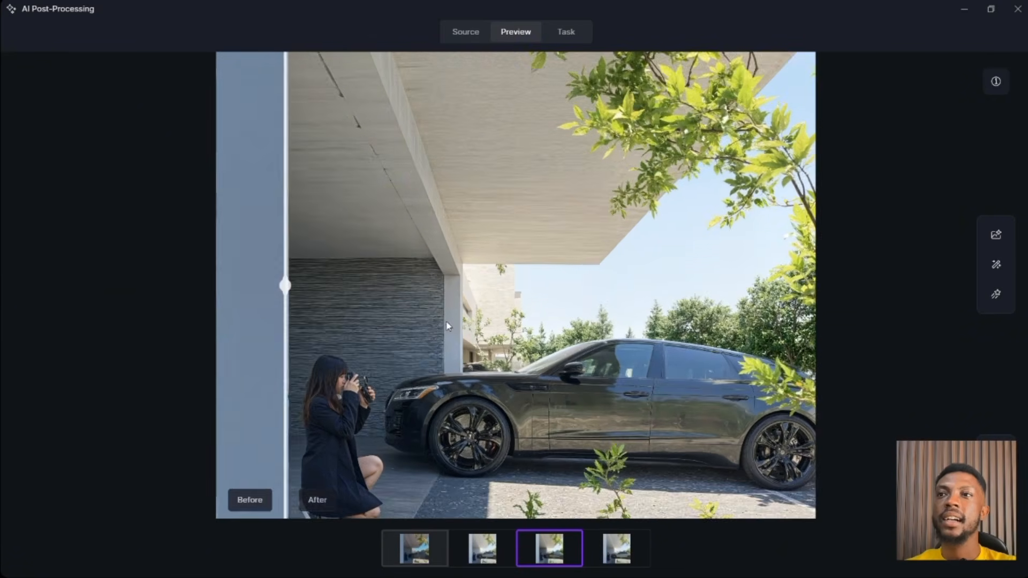
scroll(416, 347, "down", 1)
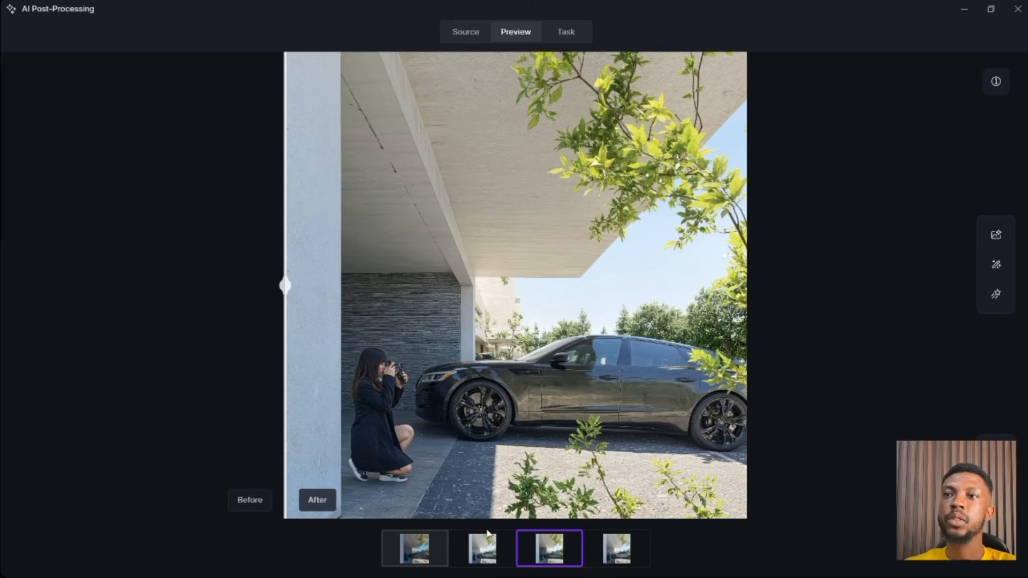
Show the second version of the render and examine its plain wall, ceiling, grey car and foliage against the original
mouse_move(485, 542)
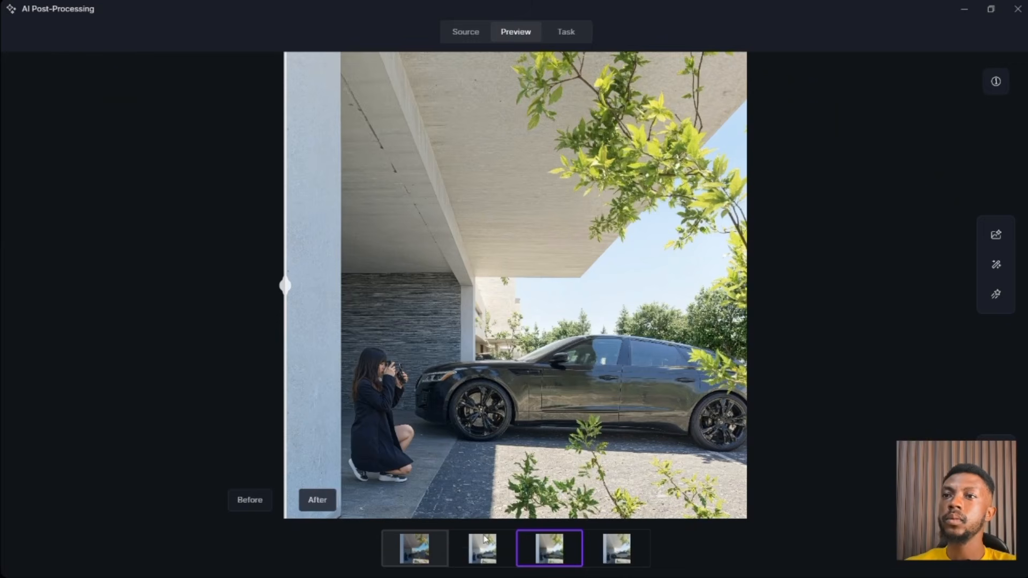
left_click(482, 544)
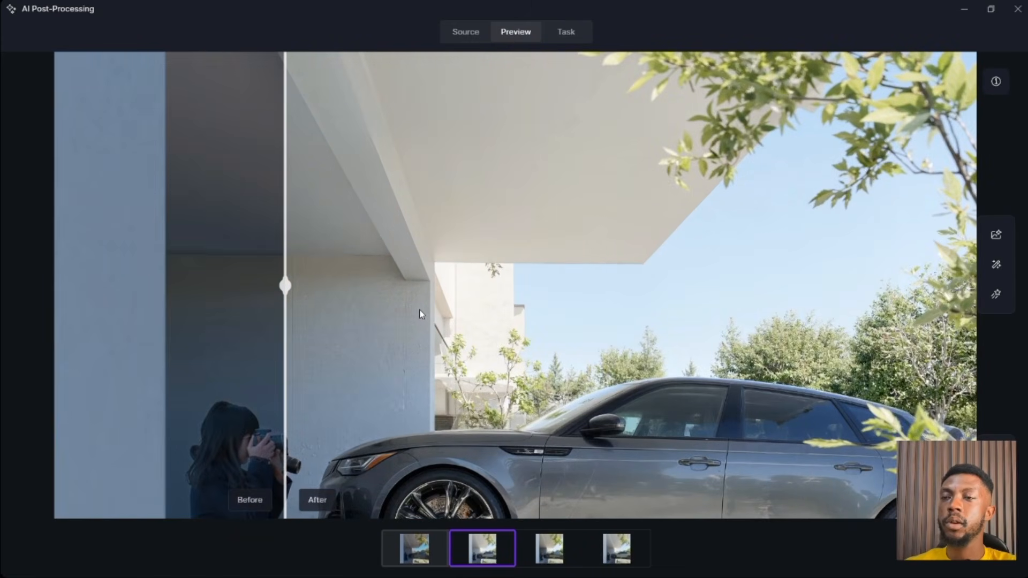
scroll(423, 336, "down", 2)
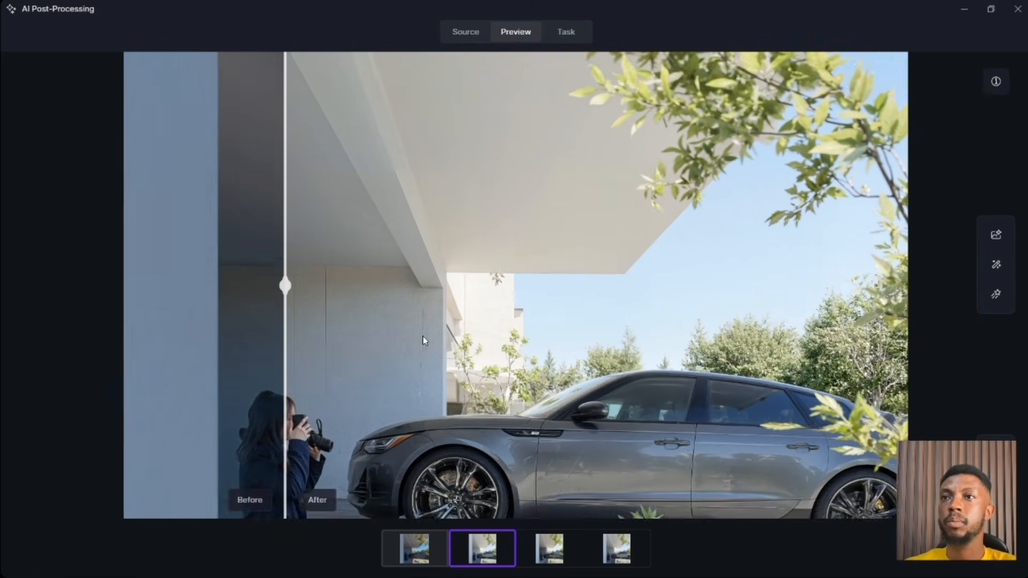
scroll(431, 329, "down", 2)
scroll(437, 320, "up", 9)
scroll(421, 337, "down", 4)
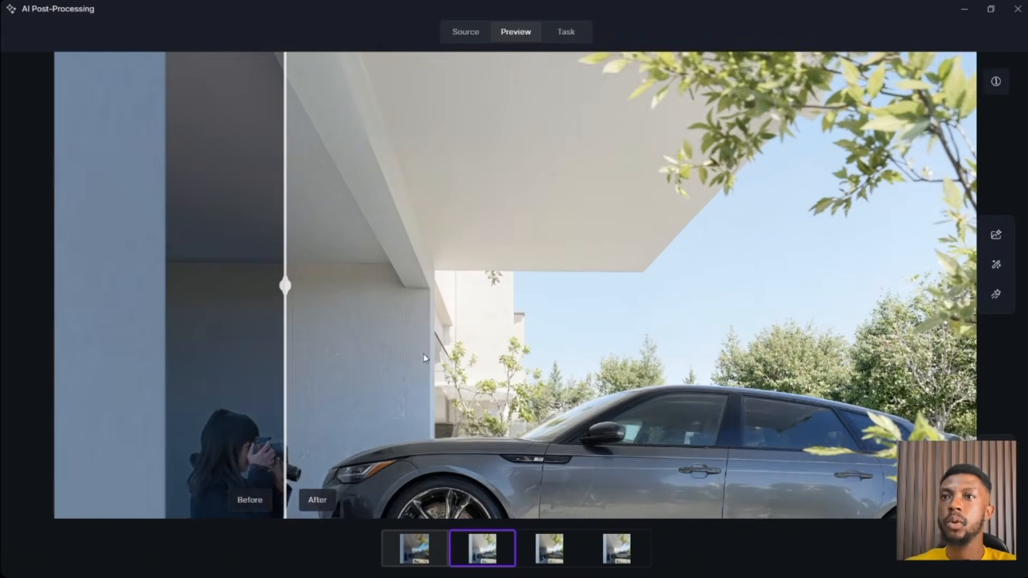
scroll(422, 354, "down", 5)
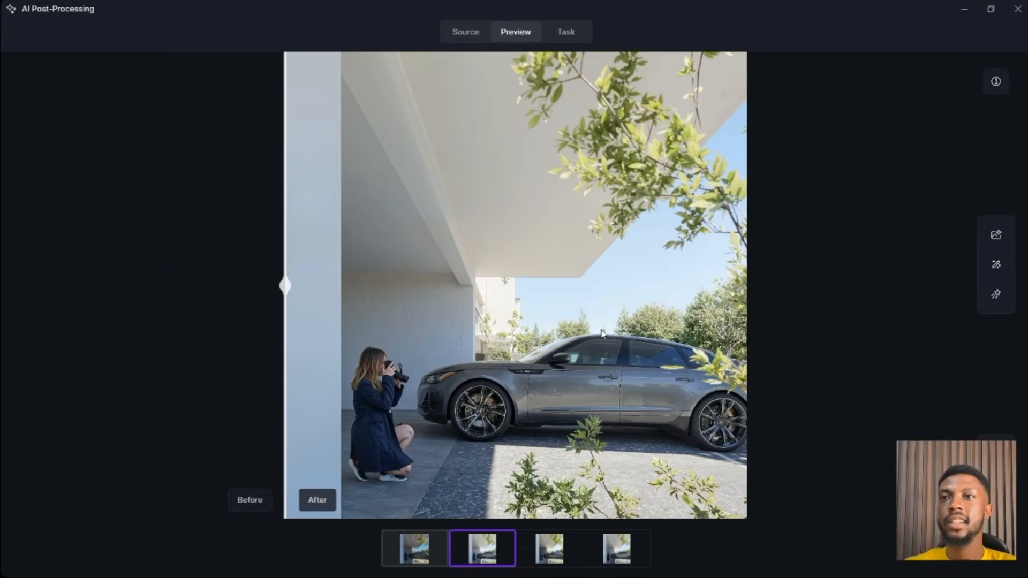
Return to the third version and inspect the photographer, her camera, the textured wall and the front of the car without the before overlay
key("Right")
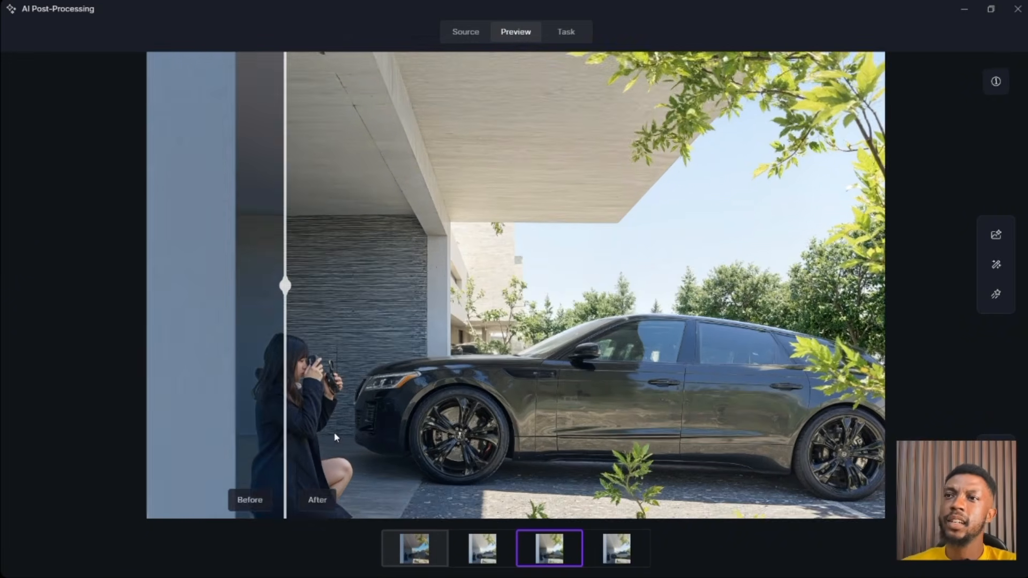
left_click_drag(284, 394, 102, 390)
scroll(190, 370, "up", 4)
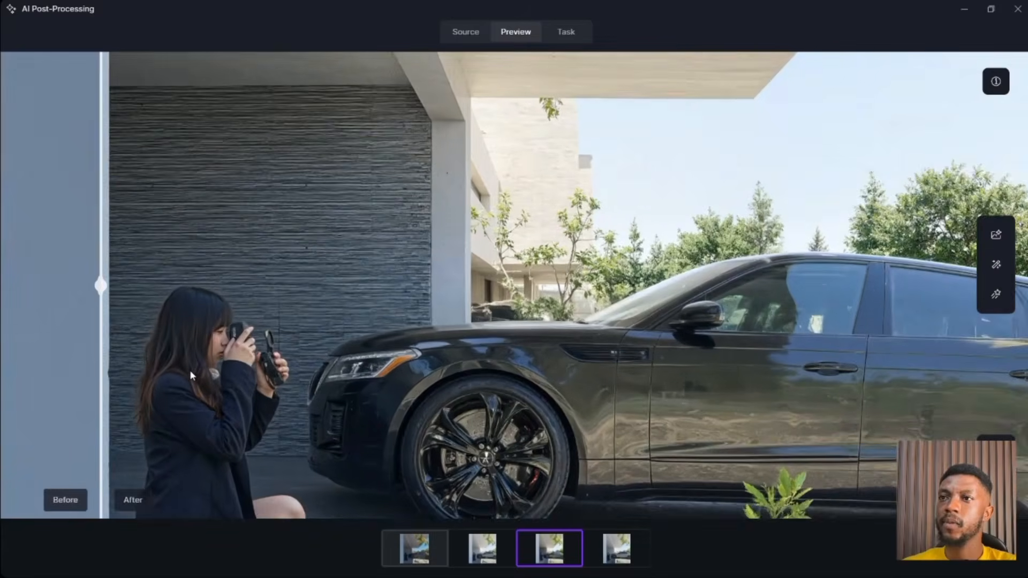
scroll(202, 381, "down", 1)
scroll(203, 381, "down", 3)
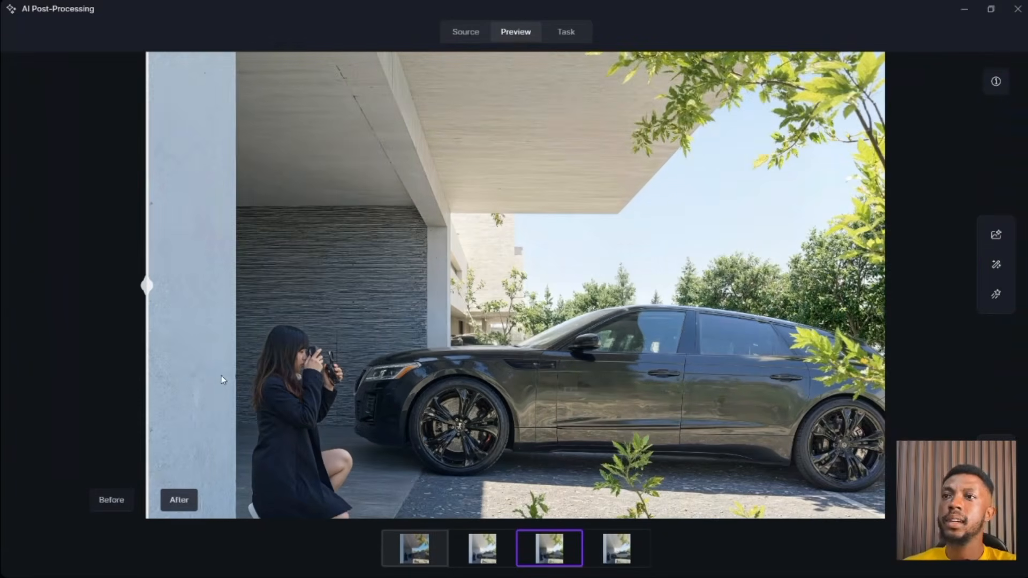
scroll(288, 403, "down", 2)
scroll(308, 440, "down", 1)
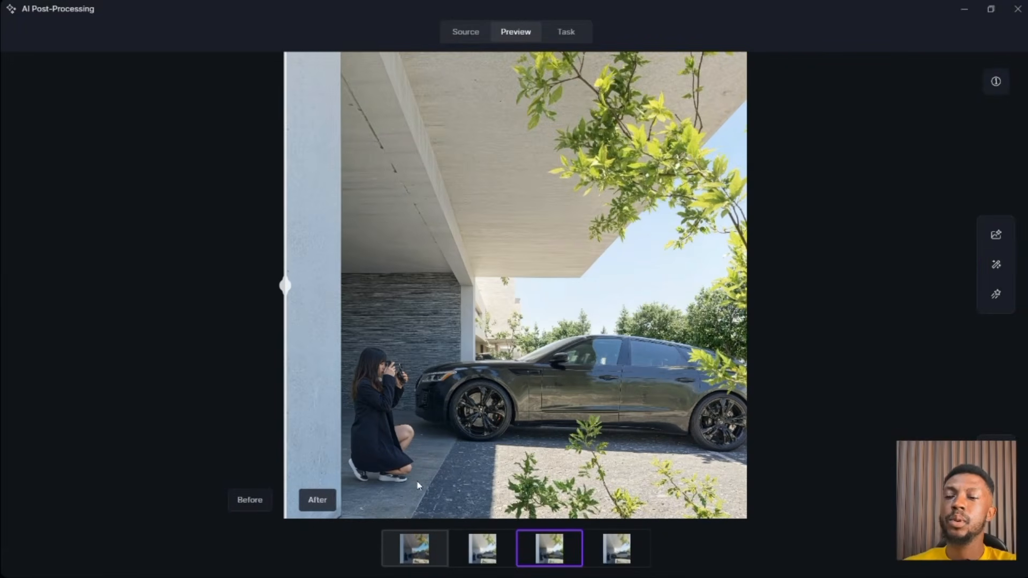